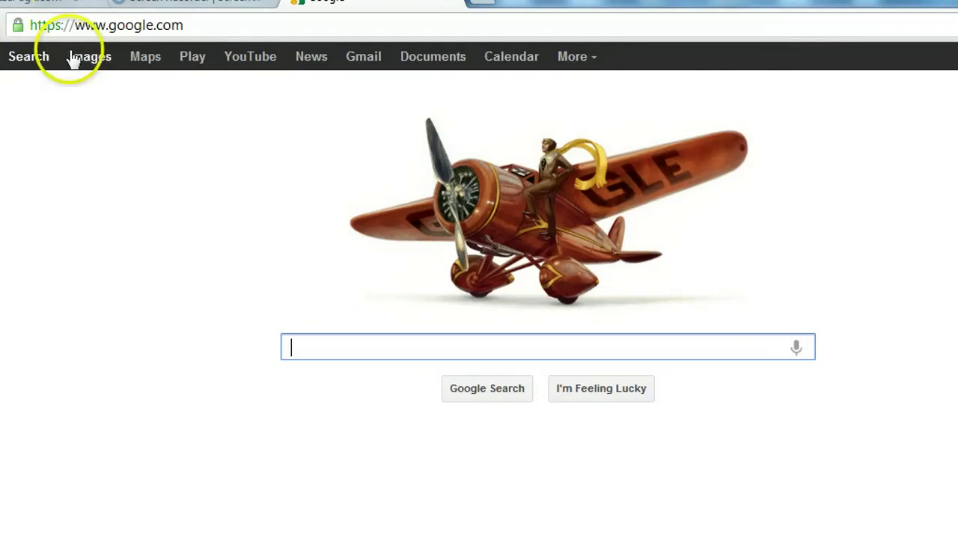
Paste aa.squeezepageexample.com into Chrome's address bar and load it.
{"action": "left_click", "coordinate": [118, 25]}
{"action": "right_click", "coordinate": [119, 23]}
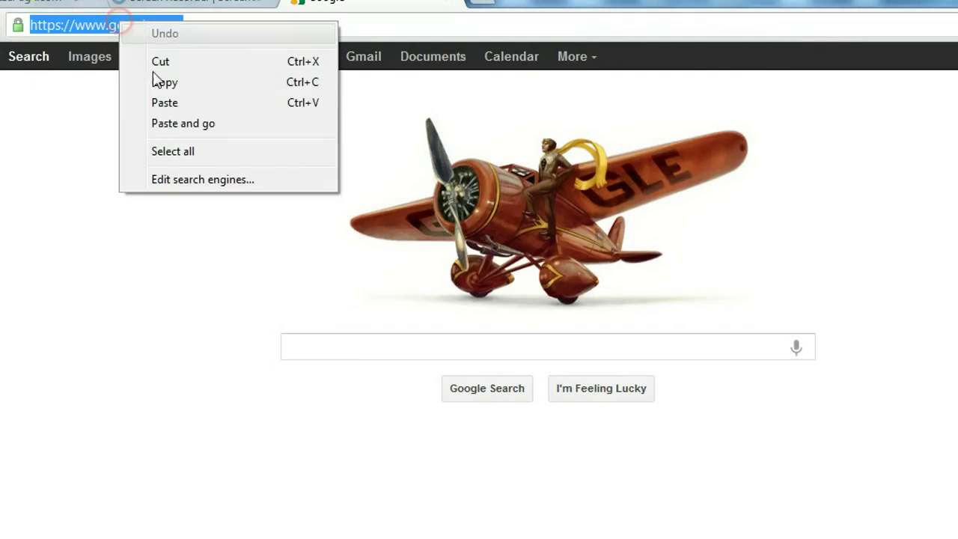
{"action": "left_click", "coordinate": [179, 108]}
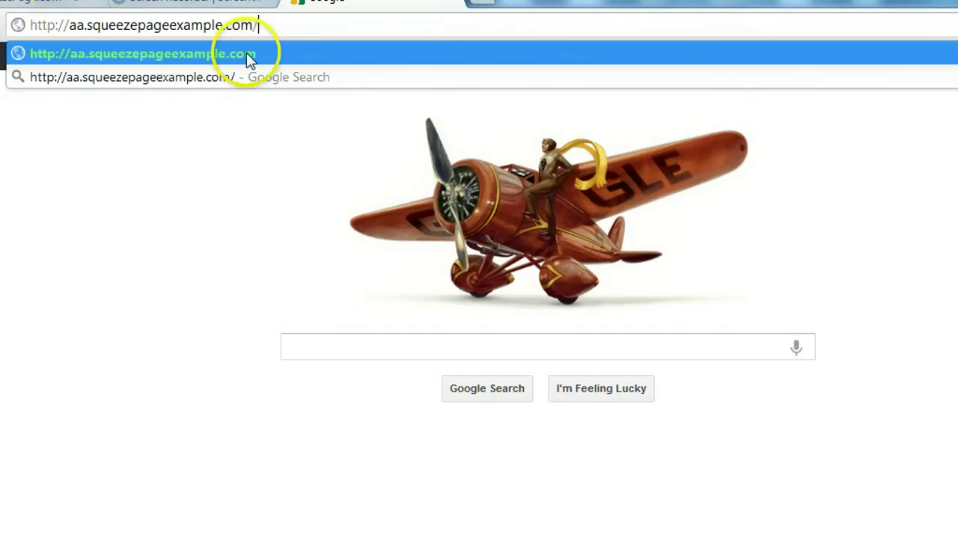
{"action": "key", "text": "Return"}
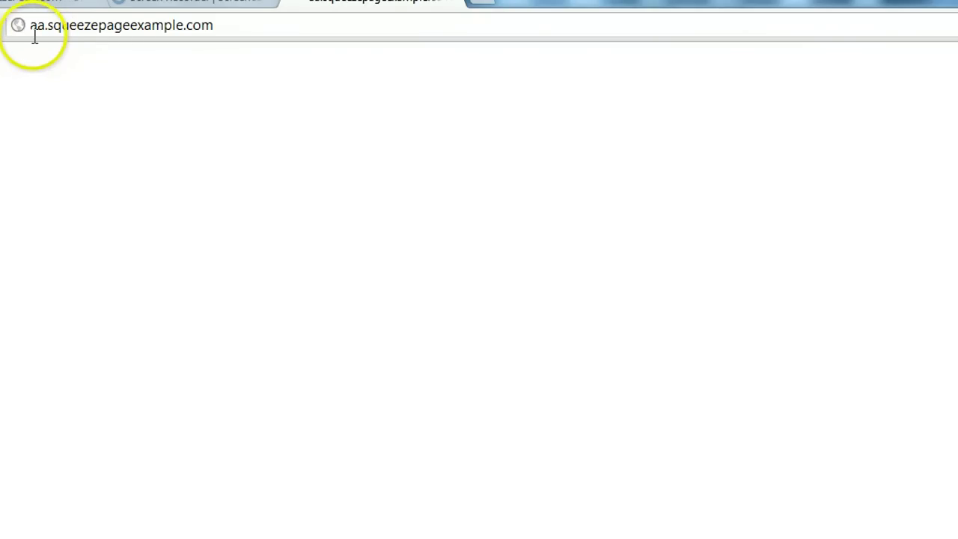
Confirm the page is still blank and switch to the builder dashboard tab.
{"action": "left_click", "coordinate": [229, 30]}
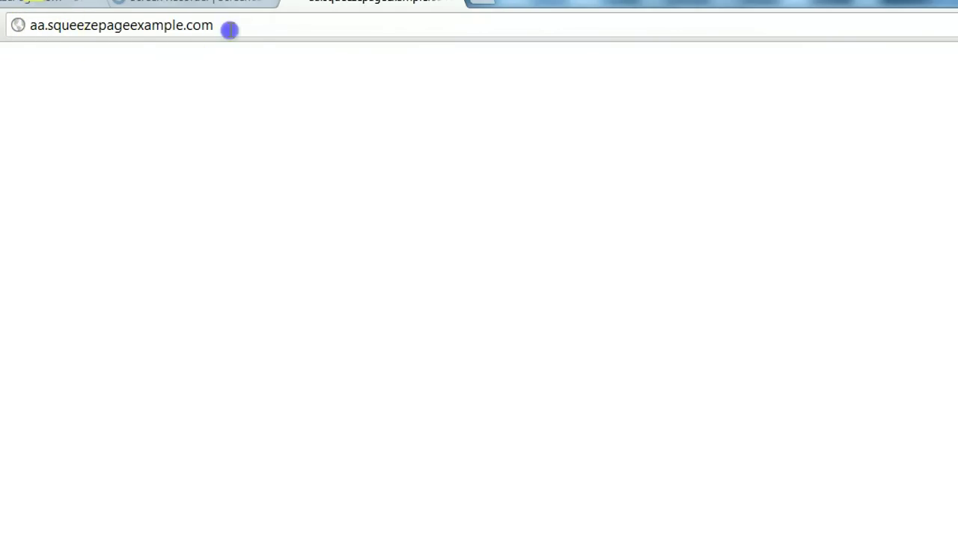
{"action": "left_click", "coordinate": [230, 28]}
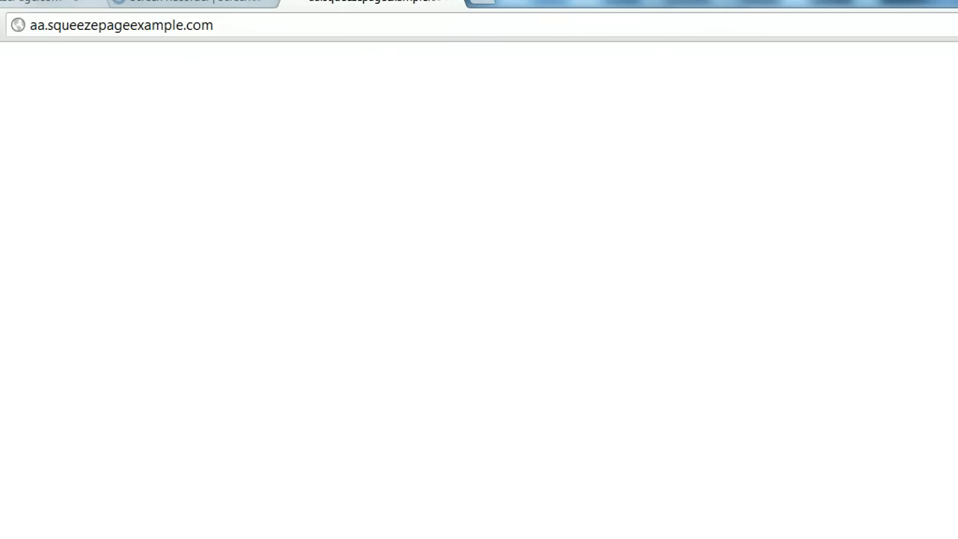
{"action": "key", "text": "ctrl+1"}
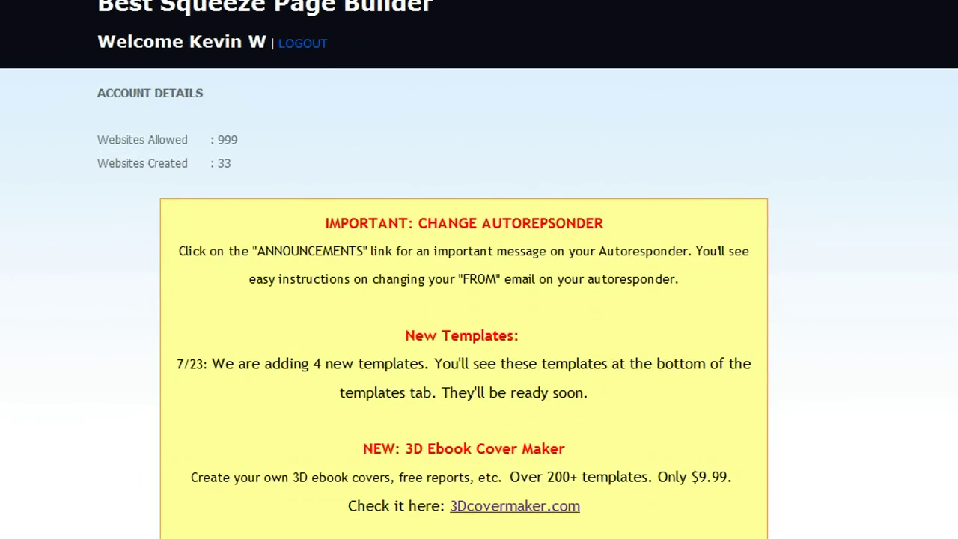
Scroll the account dashboard's icon grid and open Manage Websites.
{"action": "scroll", "coordinate": [479, 299], "scroll_direction": "down", "scroll_amount": 9}
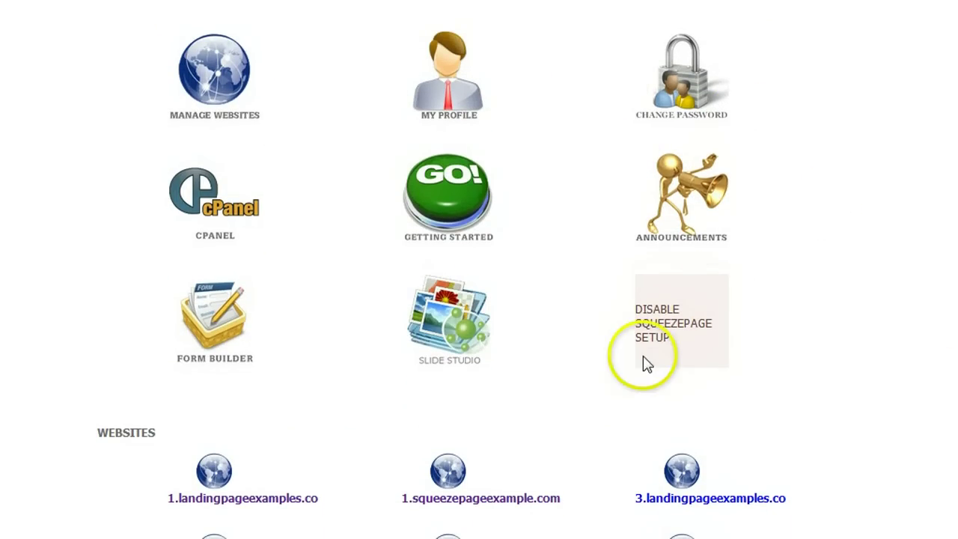
{"action": "scroll", "coordinate": [479, 270], "scroll_direction": "up", "scroll_amount": 5}
{"action": "scroll", "coordinate": [479, 269], "scroll_direction": "up", "scroll_amount": 3}
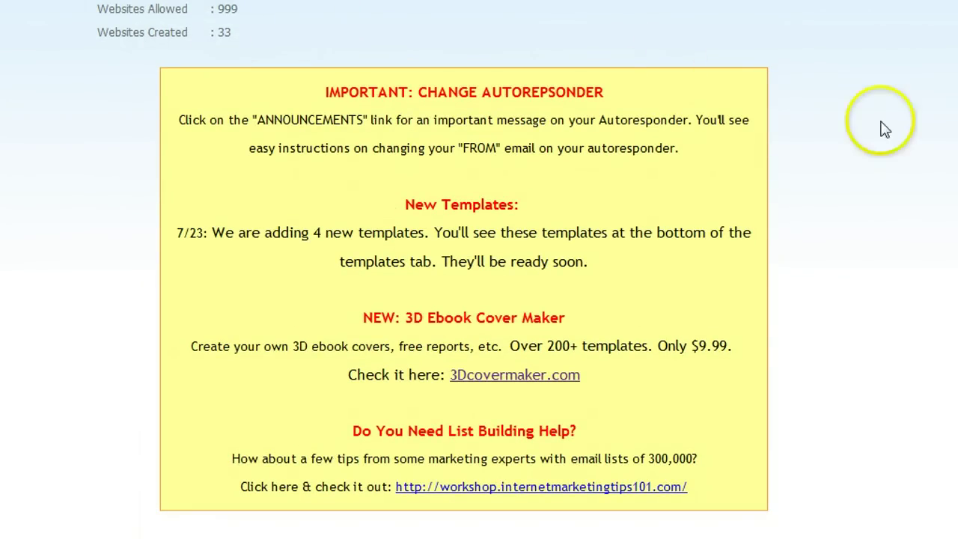
{"action": "scroll", "coordinate": [479, 270], "scroll_direction": "down", "scroll_amount": 7}
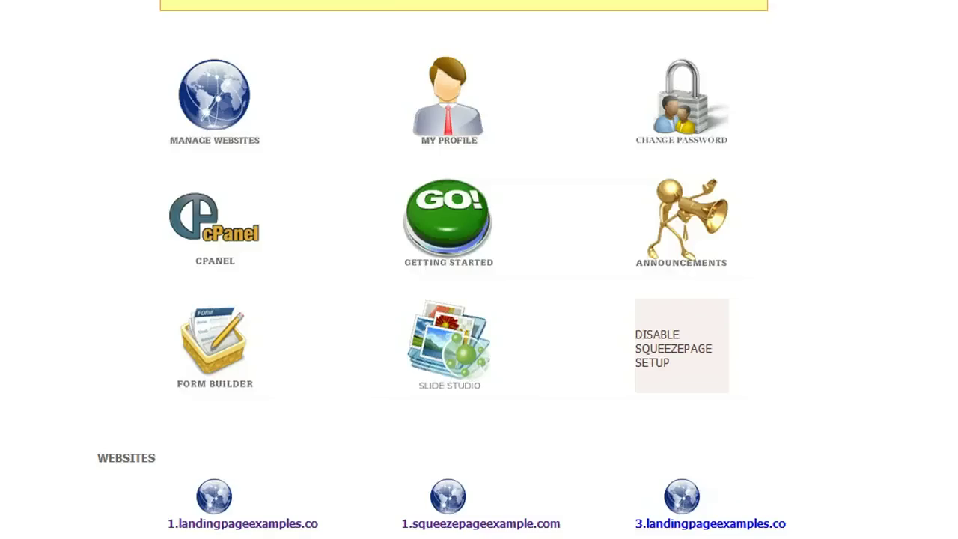
{"action": "left_click", "coordinate": [208, 108]}
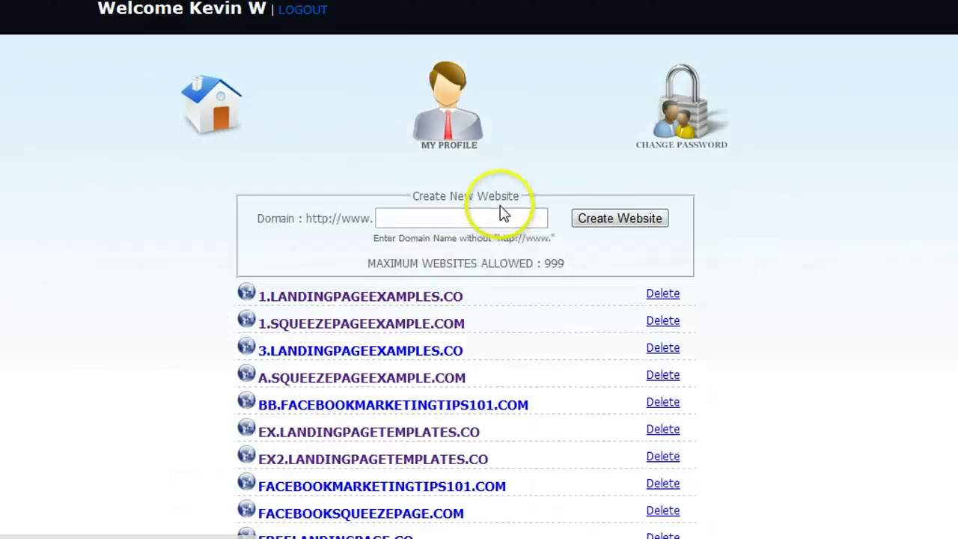
Create the domain aa.squeezepageexample.com, then go back to the account home showing 34 sites.
{"action": "left_click", "coordinate": [446, 219]}
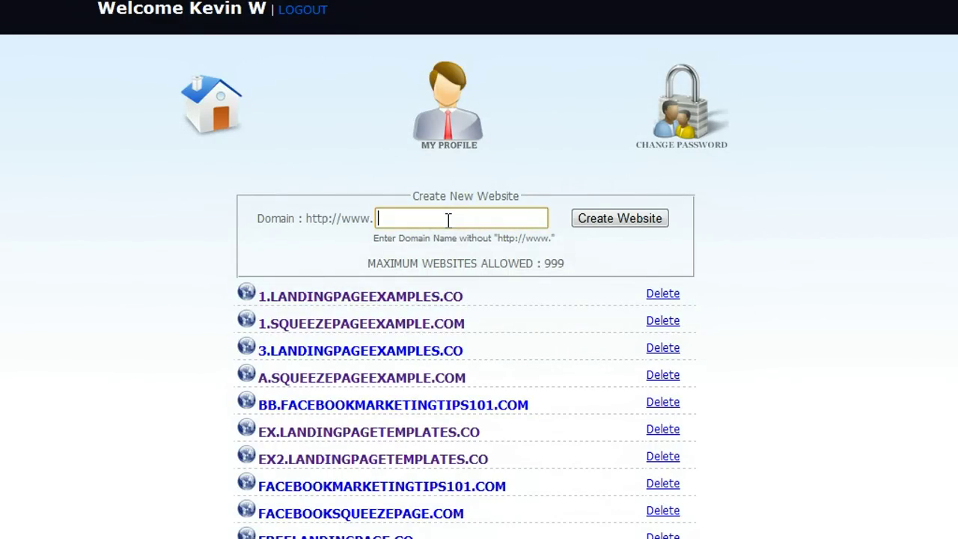
{"action": "type", "text": "aa."}
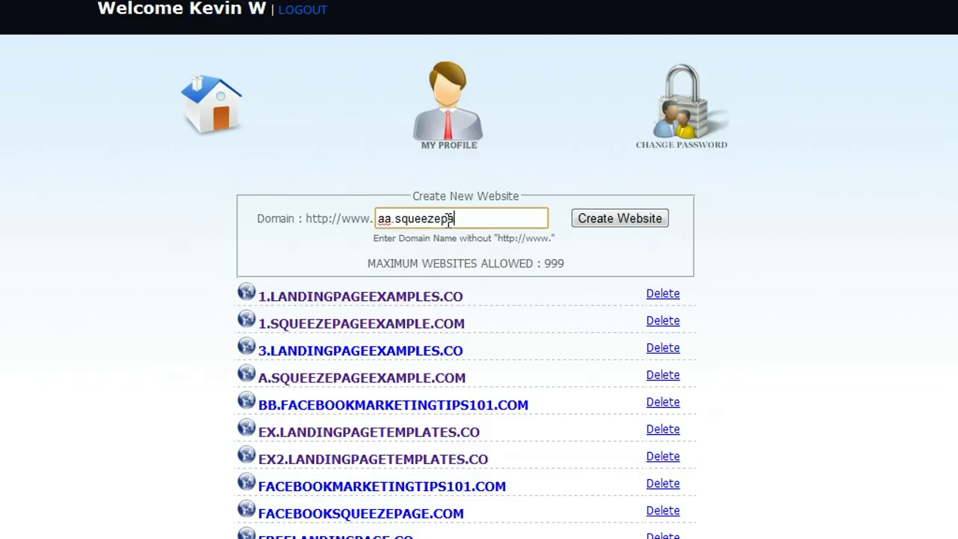
{"action": "type", "text": "squeezepageexample.com"}
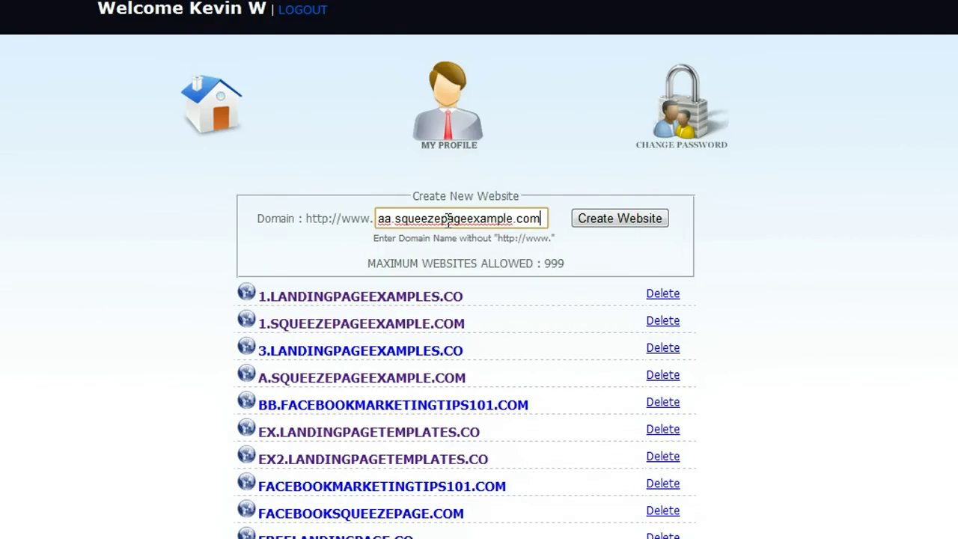
{"action": "left_click", "coordinate": [447, 217]}
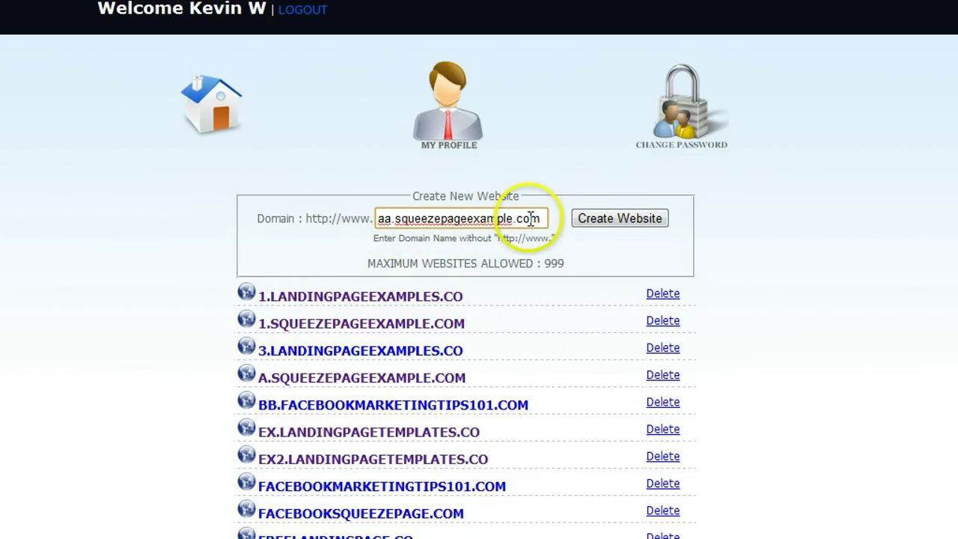
{"action": "left_click", "coordinate": [641, 220]}
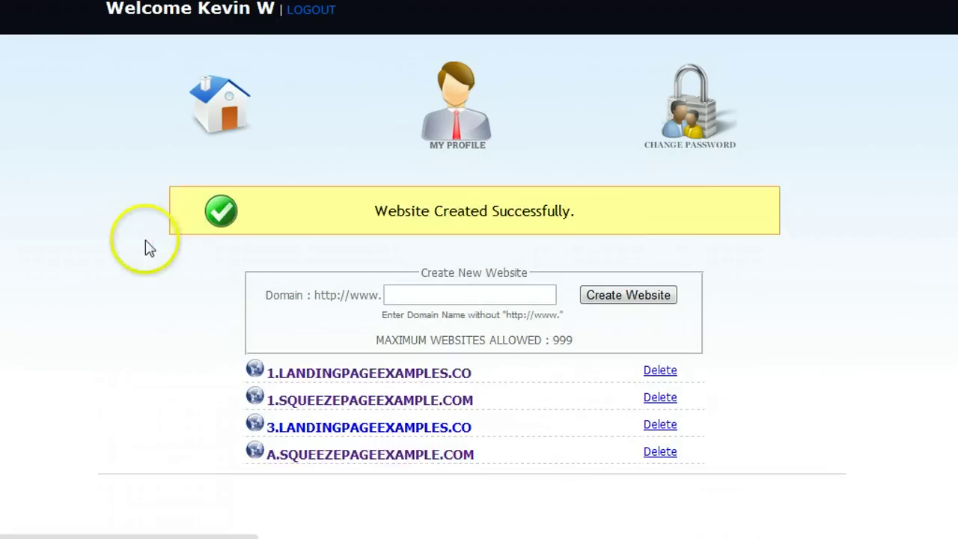
{"action": "left_click", "coordinate": [212, 109]}
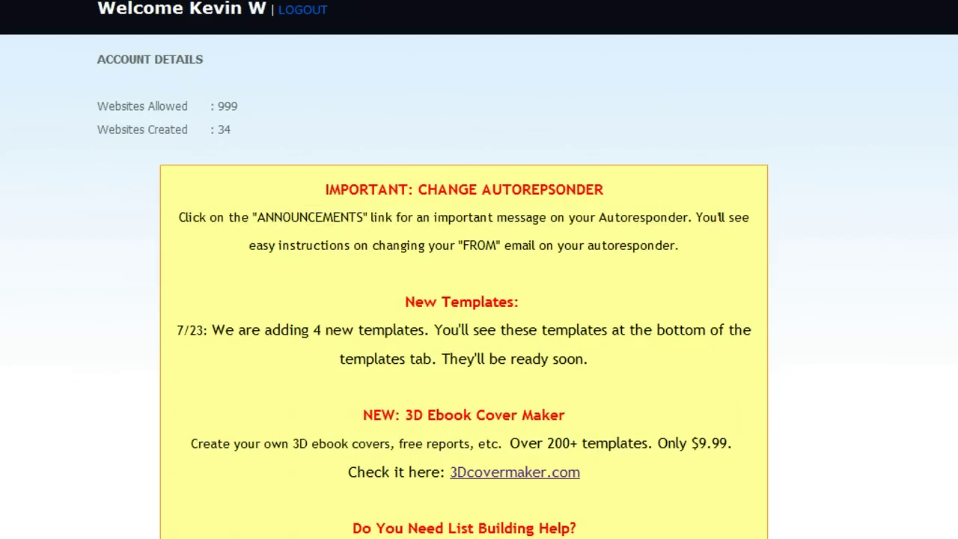
Scroll down the Websites list and open the aa.squeezepageexample.com entry.
{"action": "scroll", "coordinate": [479, 300], "scroll_direction": "down", "scroll_amount": 1}
{"action": "scroll", "coordinate": [464, 299], "scroll_direction": "down", "scroll_amount": 1}
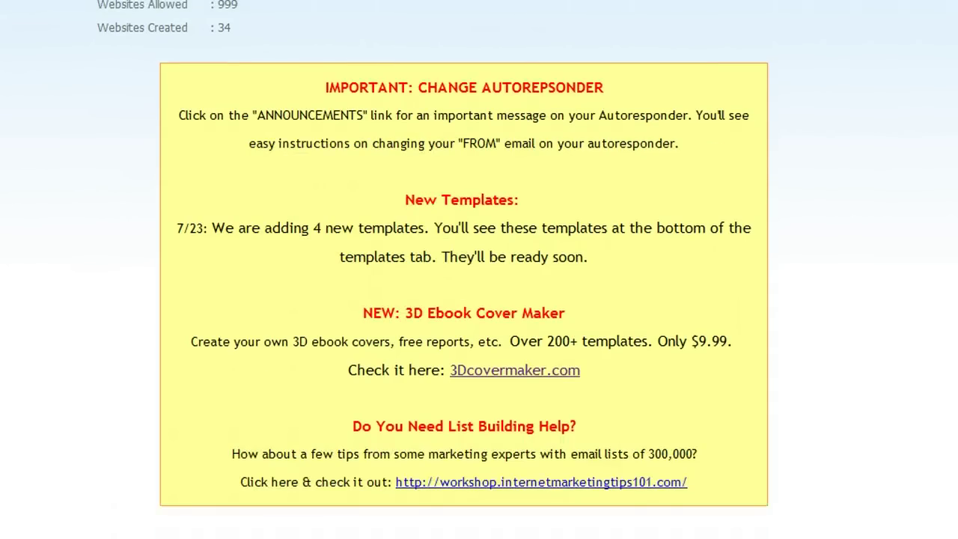
{"action": "scroll", "coordinate": [464, 300], "scroll_direction": "down", "scroll_amount": 5}
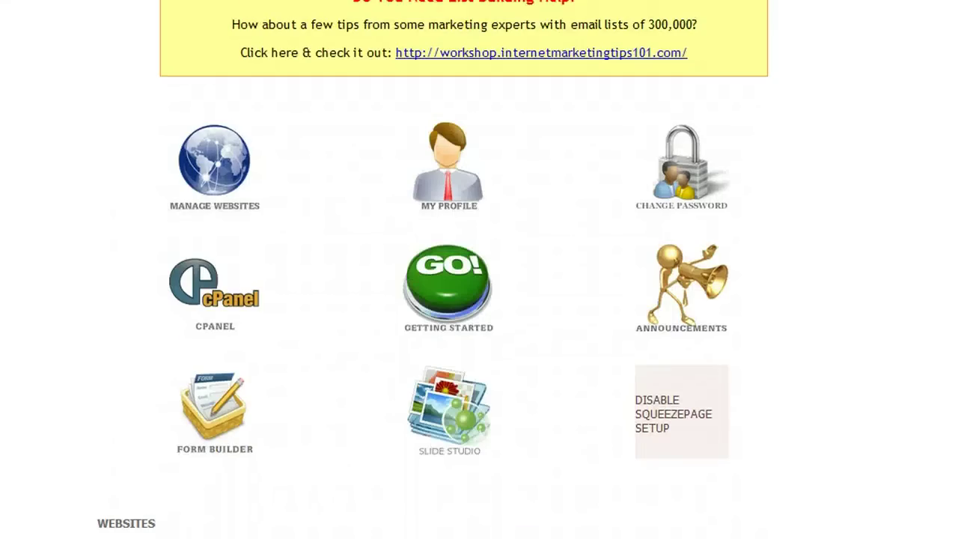
{"action": "scroll", "coordinate": [488, 250], "scroll_direction": "down", "scroll_amount": 5}
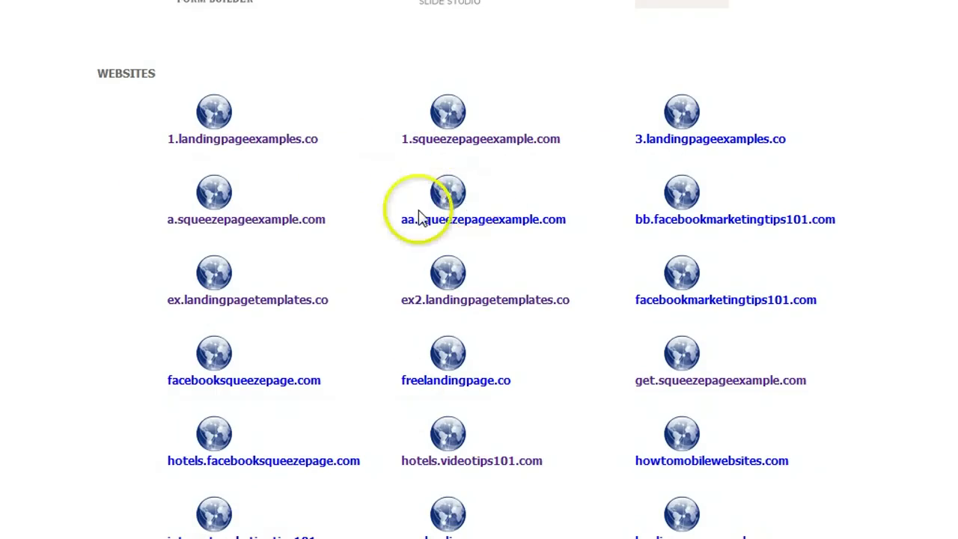
{"action": "left_click", "coordinate": [452, 199]}
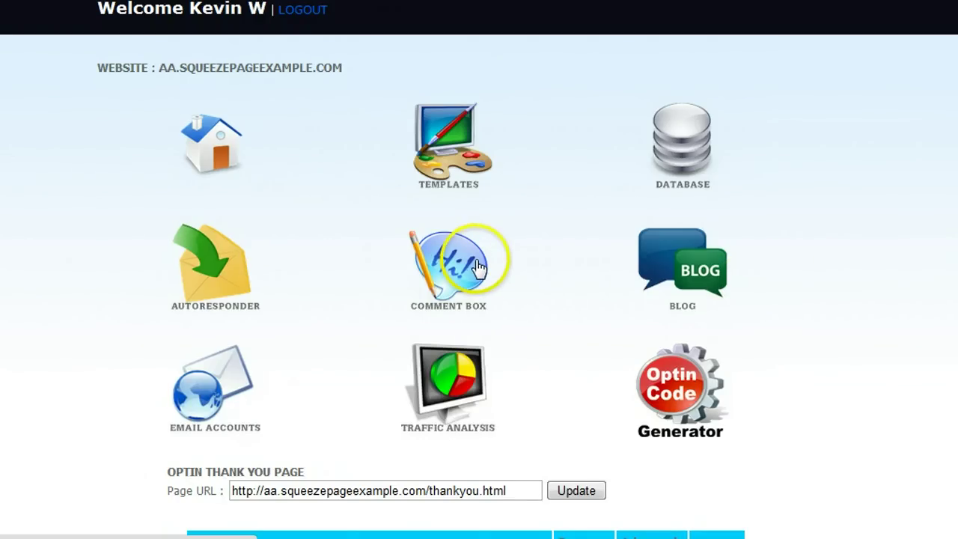
{"action": "left_click", "coordinate": [459, 383]}
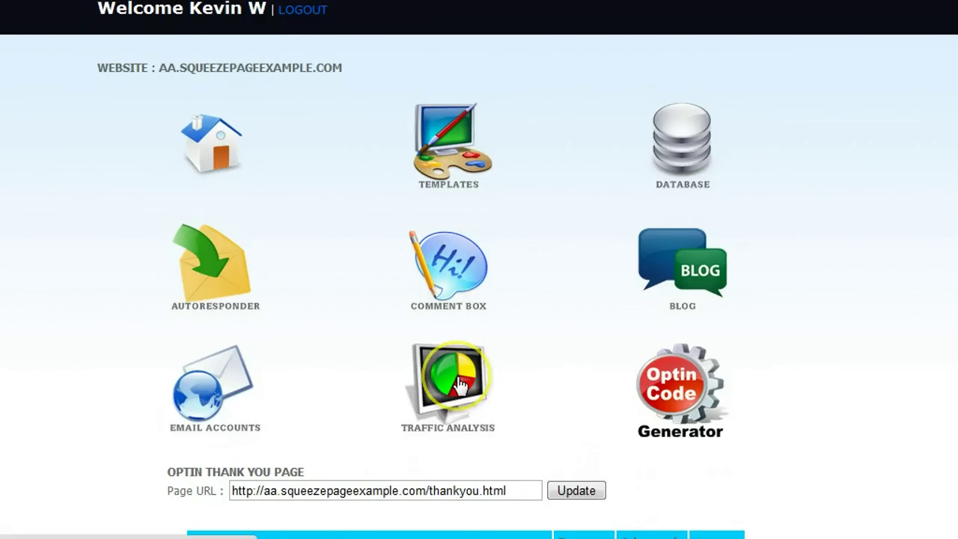
{"action": "left_click", "coordinate": [688, 394]}
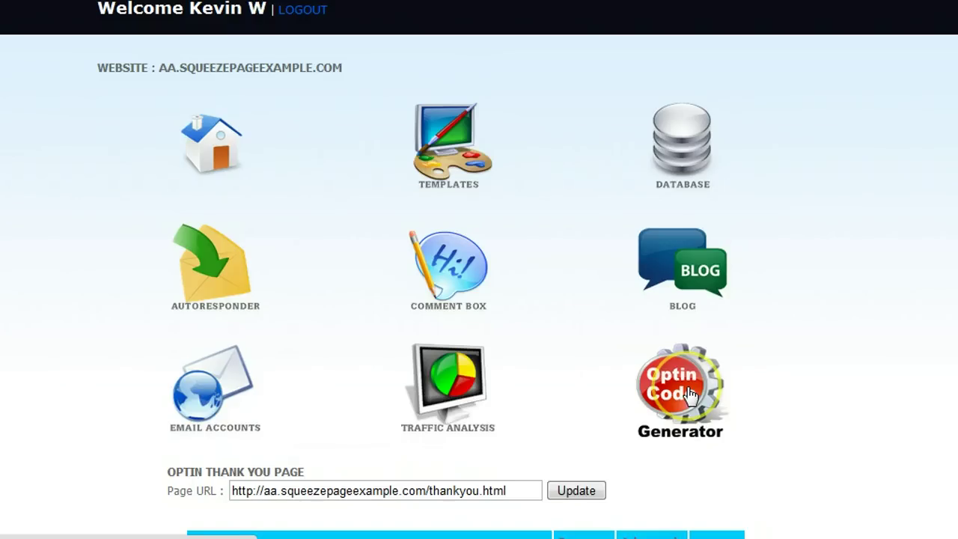
{"action": "left_click", "coordinate": [831, 397]}
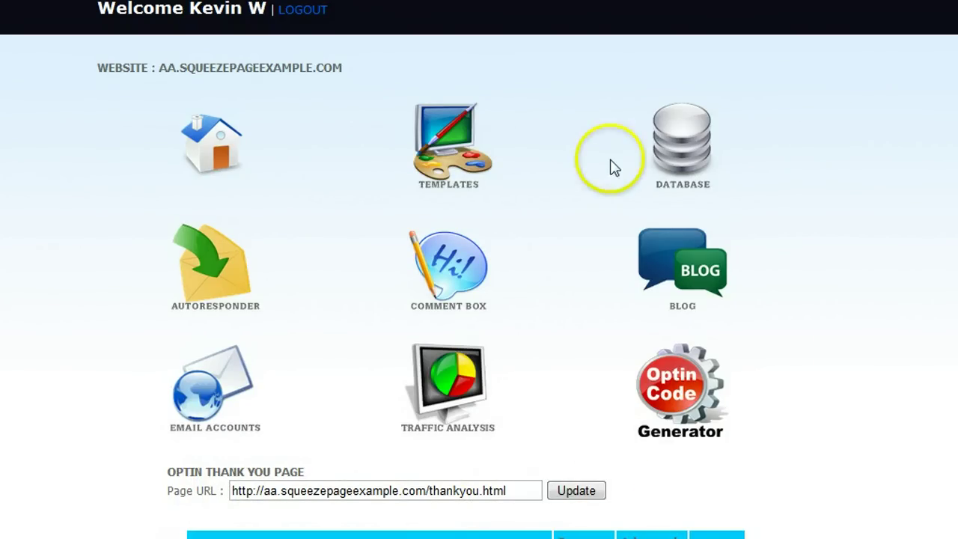
{"action": "scroll", "coordinate": [787, 295], "scroll_direction": "down", "scroll_amount": 3}
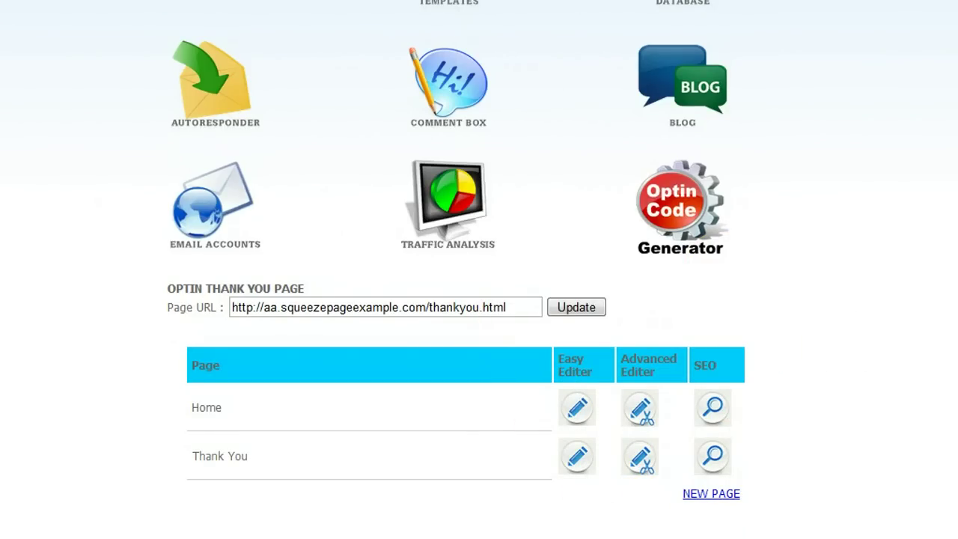
Open the Home page's Search Engine Optimization settings and close them with fields blank.
{"action": "left_click", "coordinate": [711, 407]}
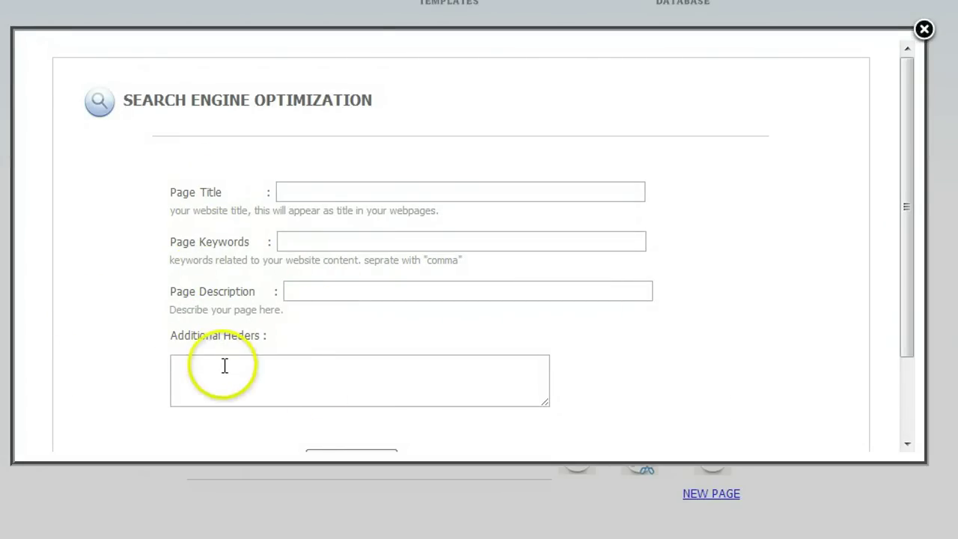
{"action": "left_click", "coordinate": [922, 30]}
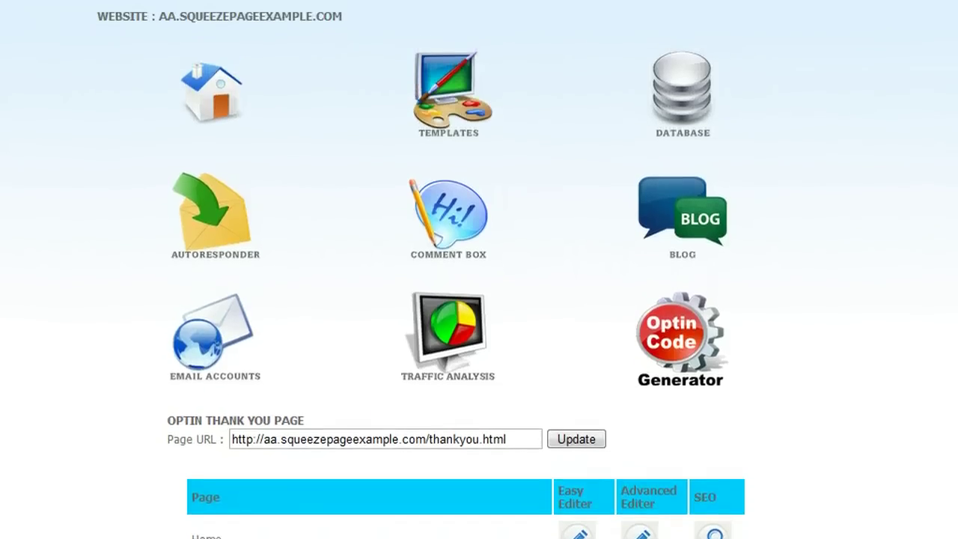
Browse the page templates list, trying the green colour theme along the way.
{"action": "left_click", "coordinate": [448, 110]}
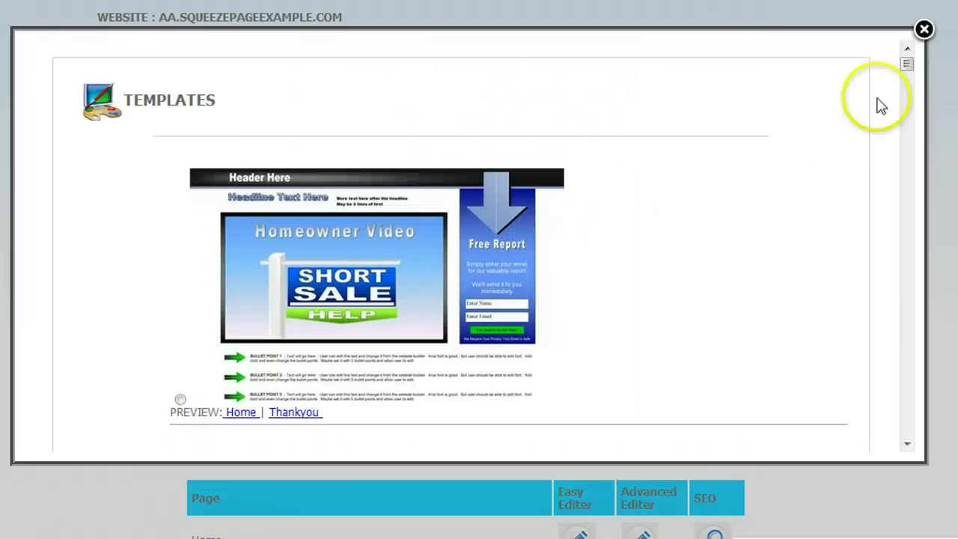
{"action": "left_click", "coordinate": [905, 68]}
{"action": "left_click_drag", "start_coordinate": [906, 72], "coordinate": [930, 337]}
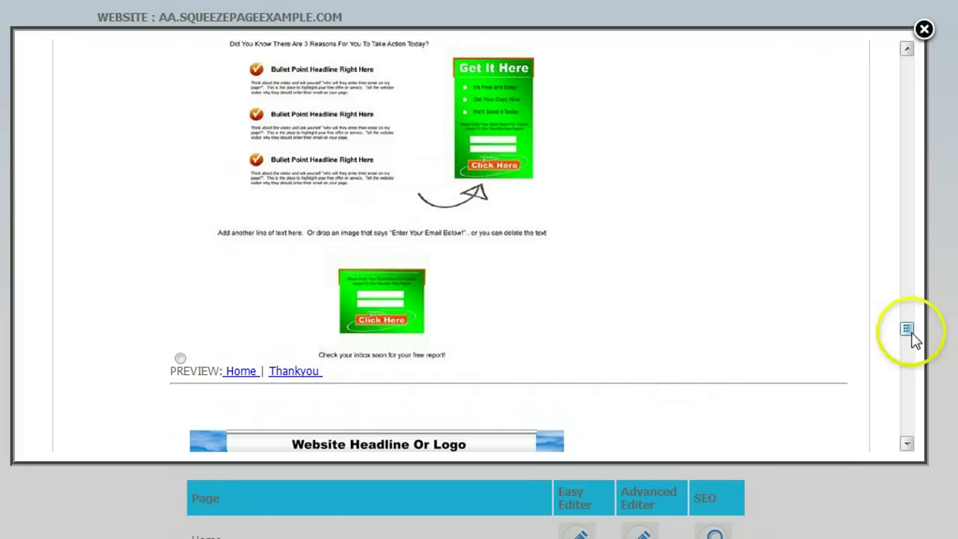
{"action": "left_click_drag", "start_coordinate": [907, 331], "coordinate": [922, 438]}
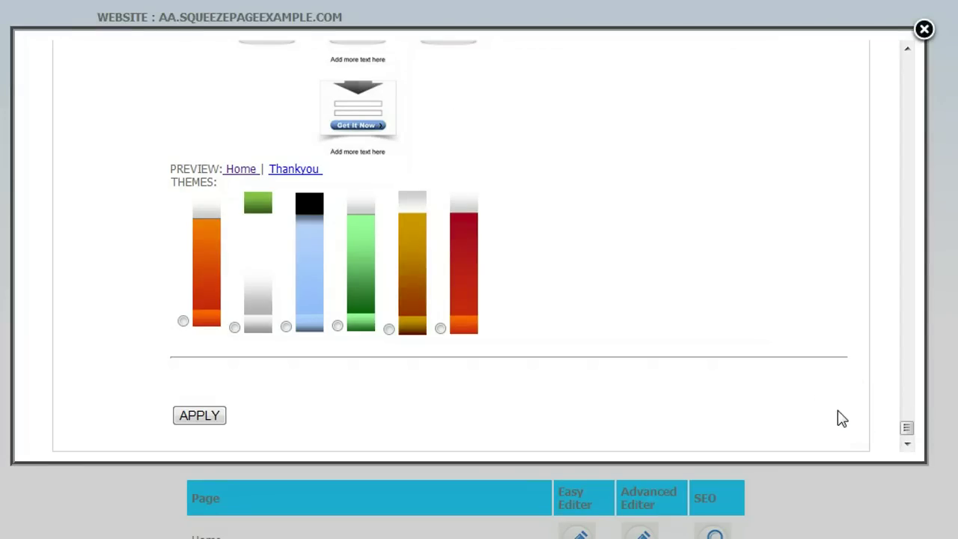
{"action": "left_click", "coordinate": [907, 49]}
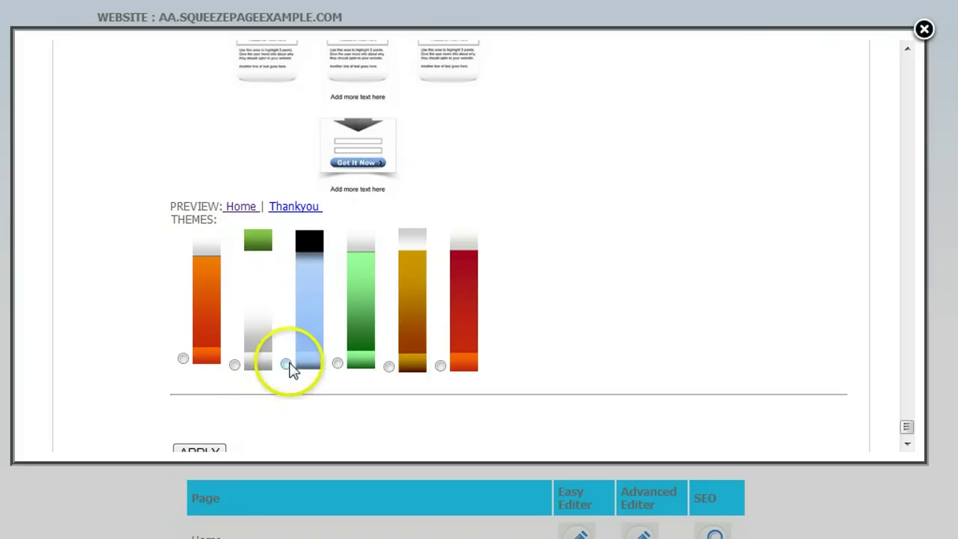
{"action": "left_click", "coordinate": [334, 363]}
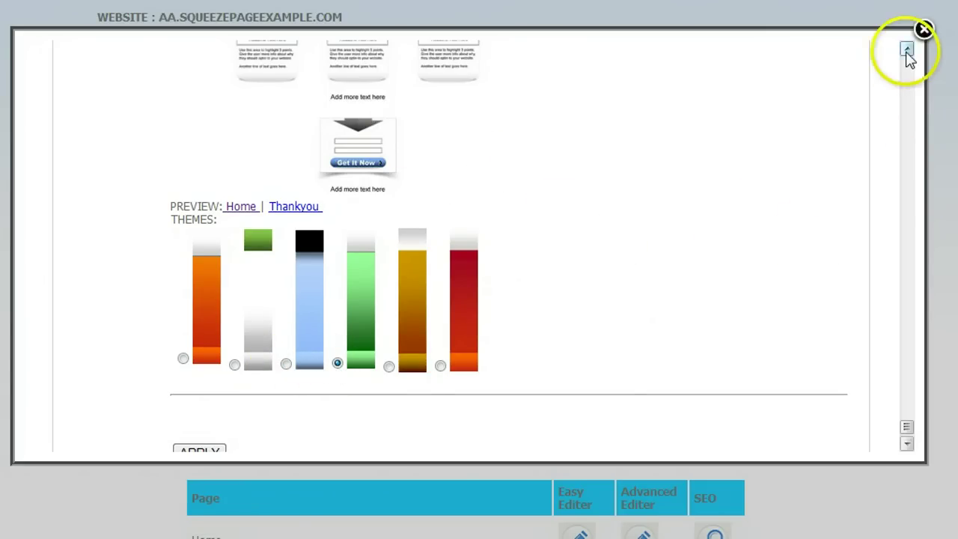
{"action": "left_click", "coordinate": [906, 49]}
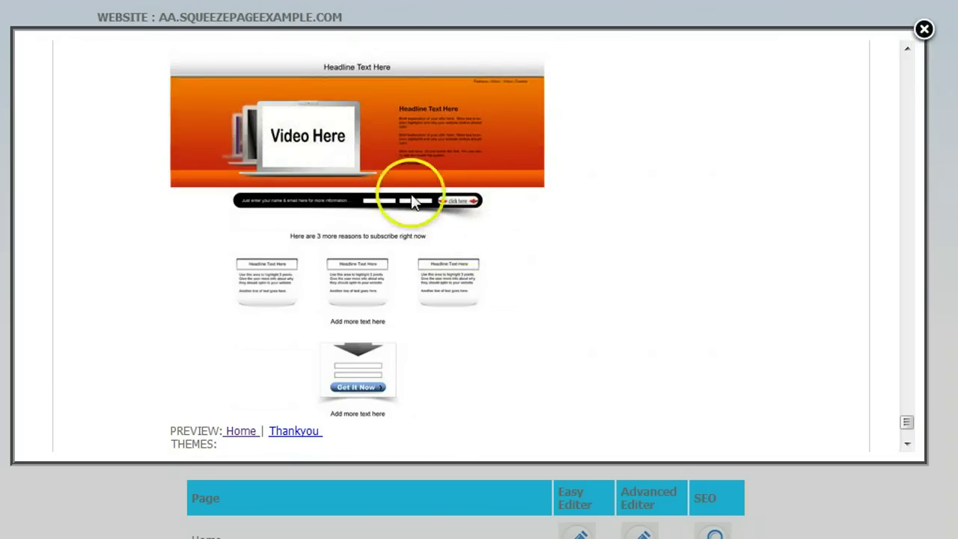
{"action": "left_click", "coordinate": [907, 423]}
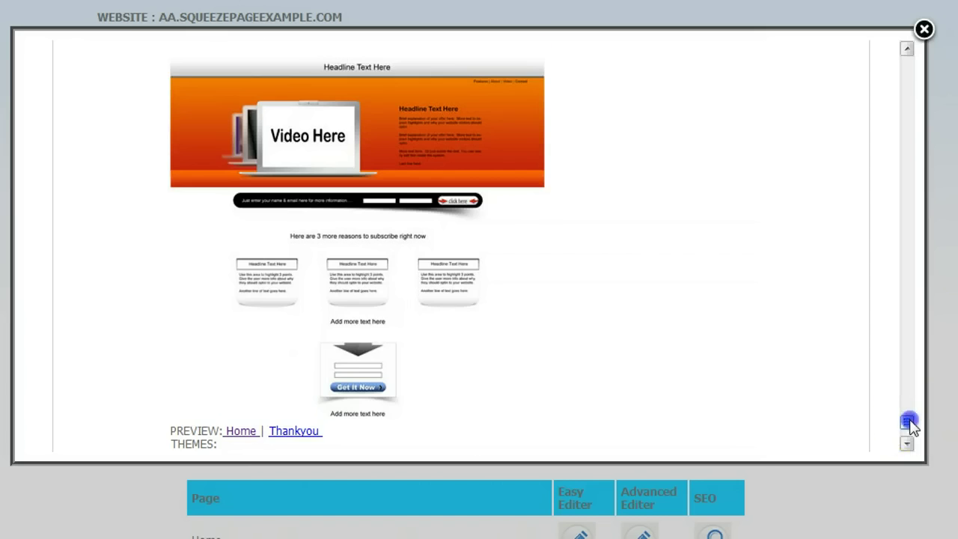
{"action": "mouse_move", "coordinate": [909, 423]}
{"action": "left_mouse_down"}
{"action": "mouse_move", "coordinate": [906, 398]}
{"action": "mouse_move", "coordinate": [908, 419]}
{"action": "left_mouse_up"}
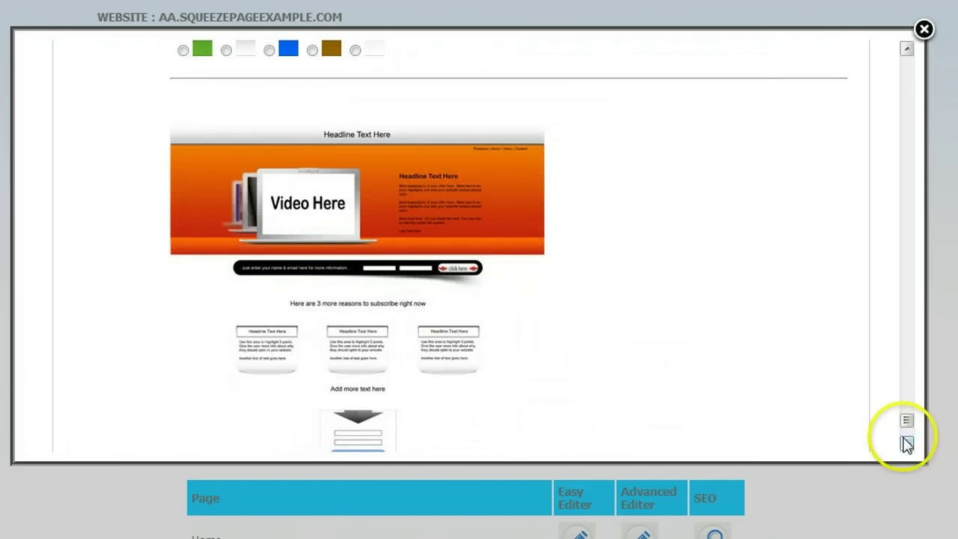
{"action": "left_click", "coordinate": [907, 444]}
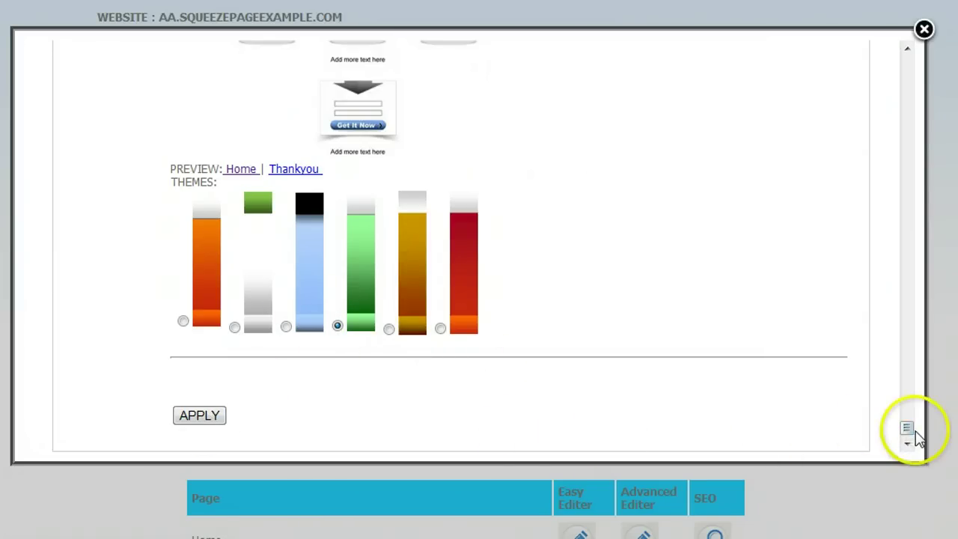
{"action": "left_click_drag", "start_coordinate": [913, 437], "coordinate": [903, 358]}
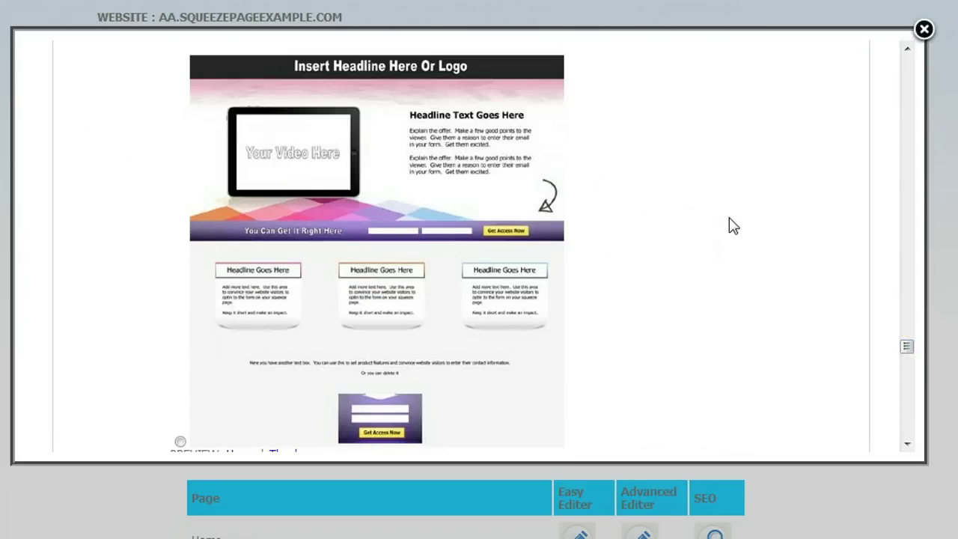
{"action": "left_click", "coordinate": [906, 50]}
{"action": "left_click", "coordinate": [906, 49]}
{"action": "left_click", "coordinate": [907, 50]}
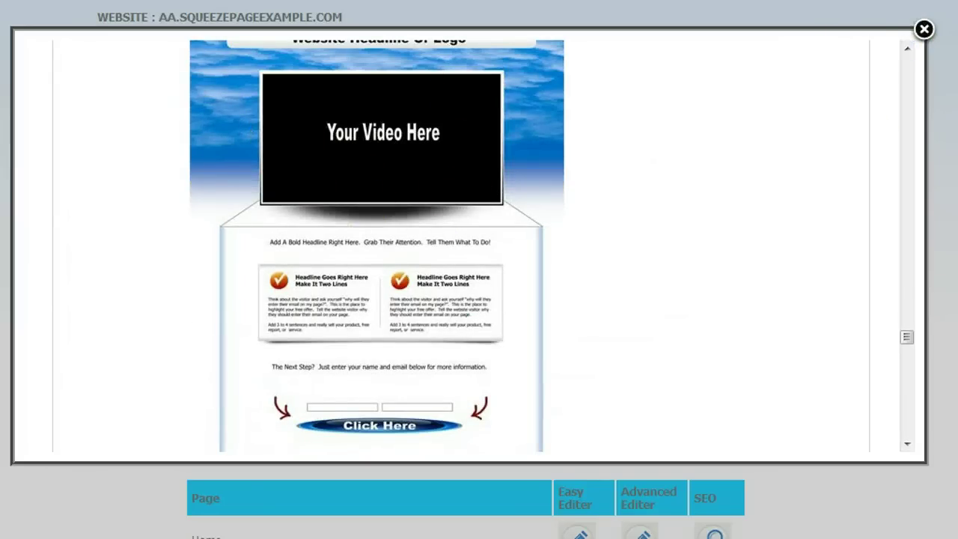
{"action": "left_click", "coordinate": [906, 49]}
{"action": "left_click", "coordinate": [906, 50]}
{"action": "left_click", "coordinate": [906, 49]}
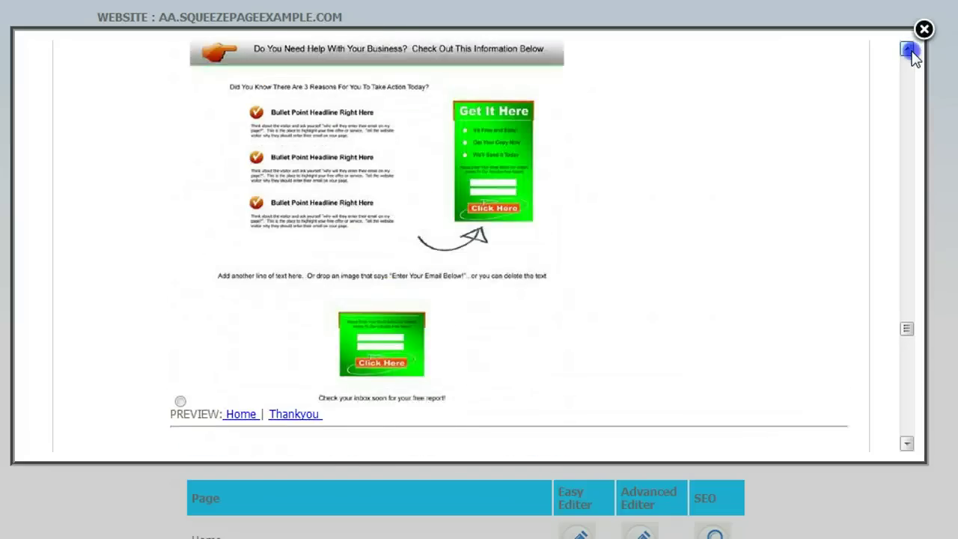
{"action": "left_click", "coordinate": [906, 49]}
{"action": "left_click", "coordinate": [906, 49]}
{"action": "left_click", "coordinate": [906, 49]}
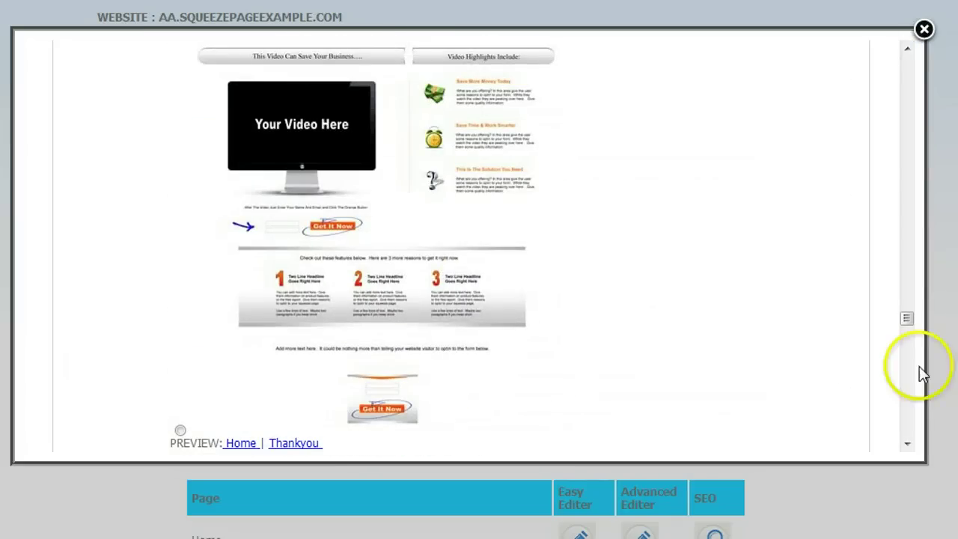
Scroll to the red free-report template, apply it and confirm the change.
{"action": "left_click", "coordinate": [906, 119]}
{"action": "left_click", "coordinate": [906, 118]}
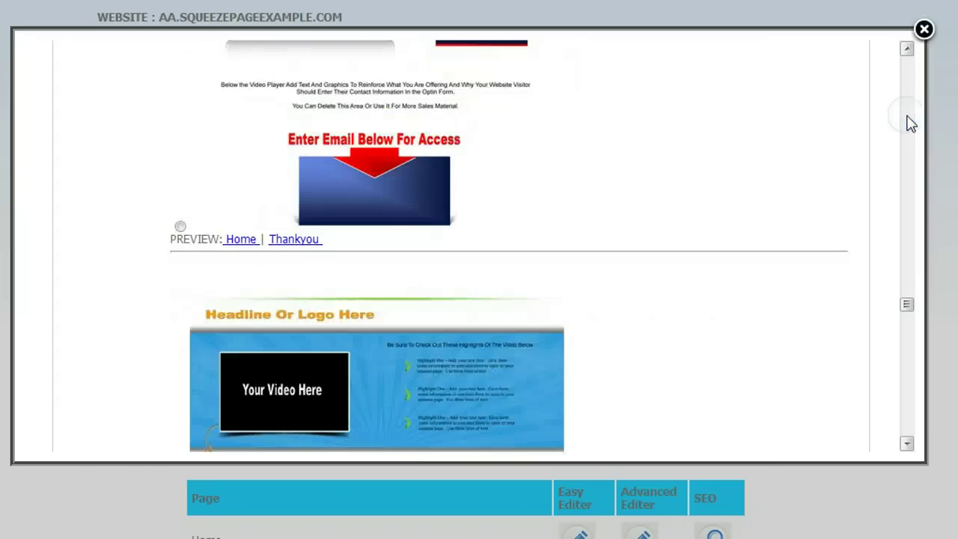
{"action": "left_click", "coordinate": [906, 118]}
{"action": "left_click", "coordinate": [906, 118]}
{"action": "left_click", "coordinate": [906, 118]}
{"action": "left_click", "coordinate": [907, 118]}
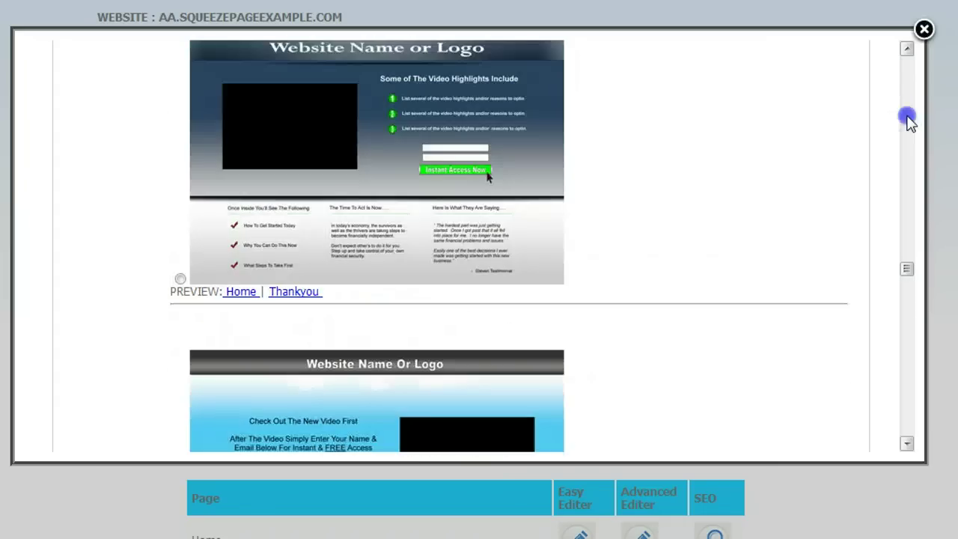
{"action": "left_click", "coordinate": [907, 118]}
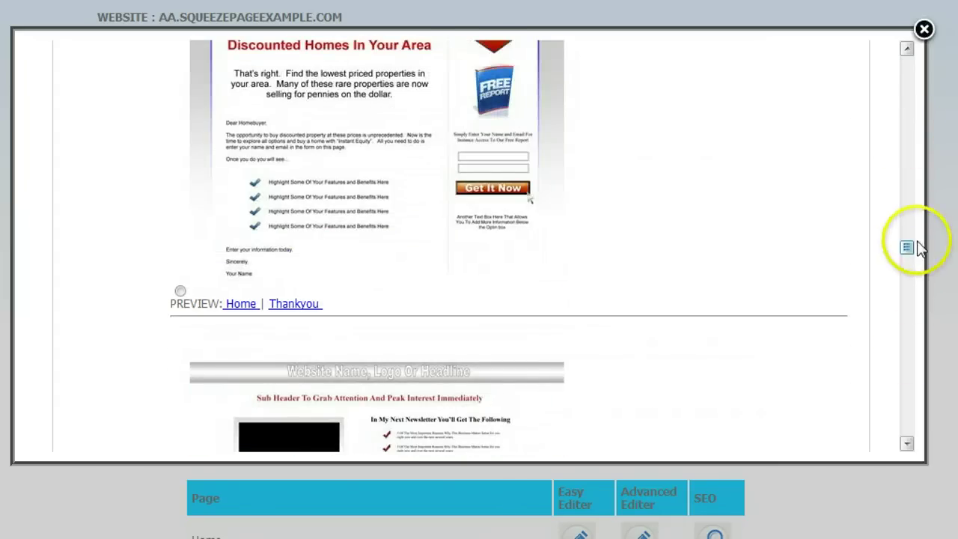
{"action": "left_click_drag", "start_coordinate": [908, 248], "coordinate": [912, 267]}
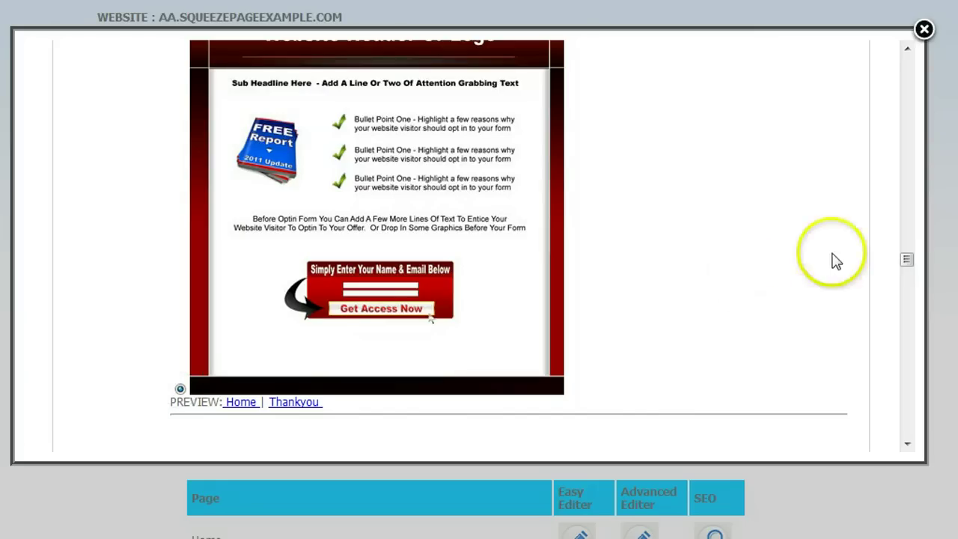
{"action": "left_click_drag", "start_coordinate": [915, 267], "coordinate": [909, 442]}
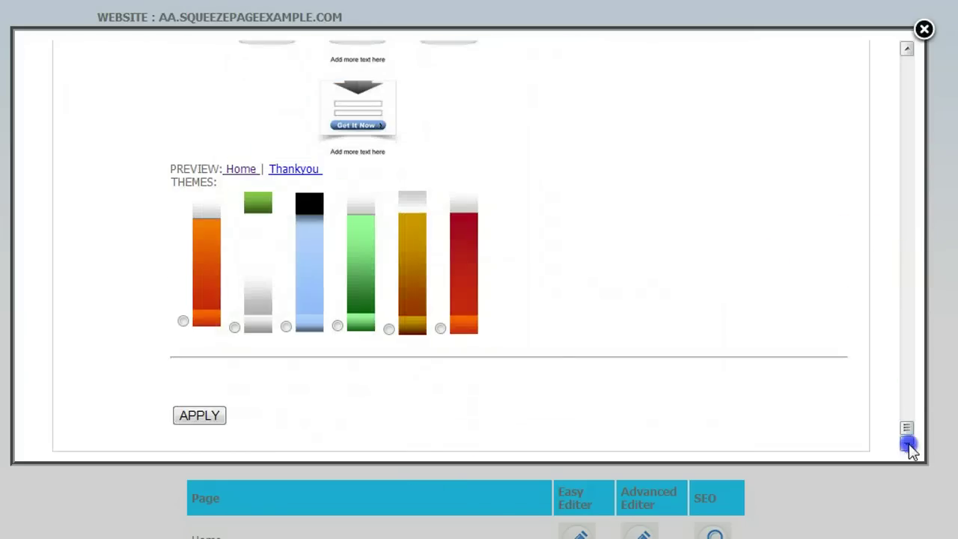
{"action": "left_click", "coordinate": [200, 417]}
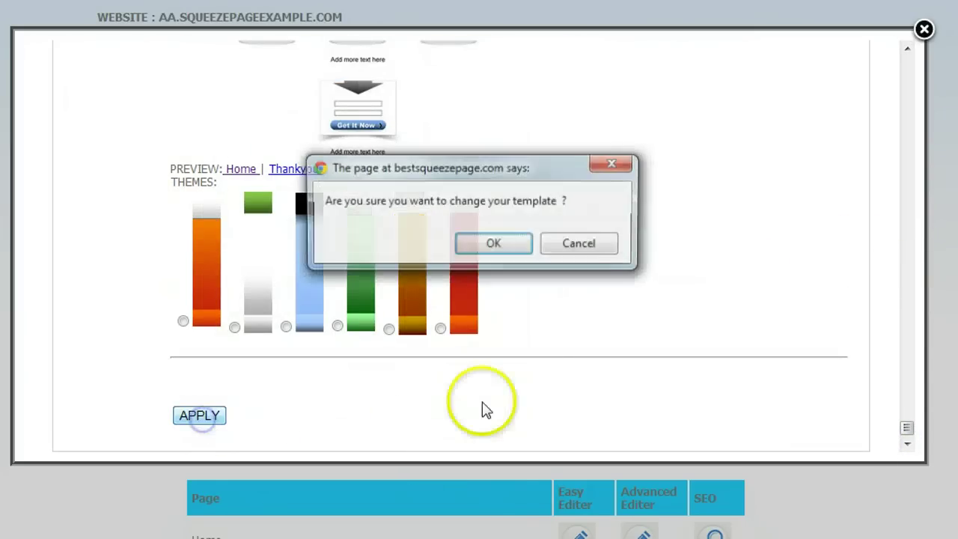
{"action": "left_click", "coordinate": [510, 245]}
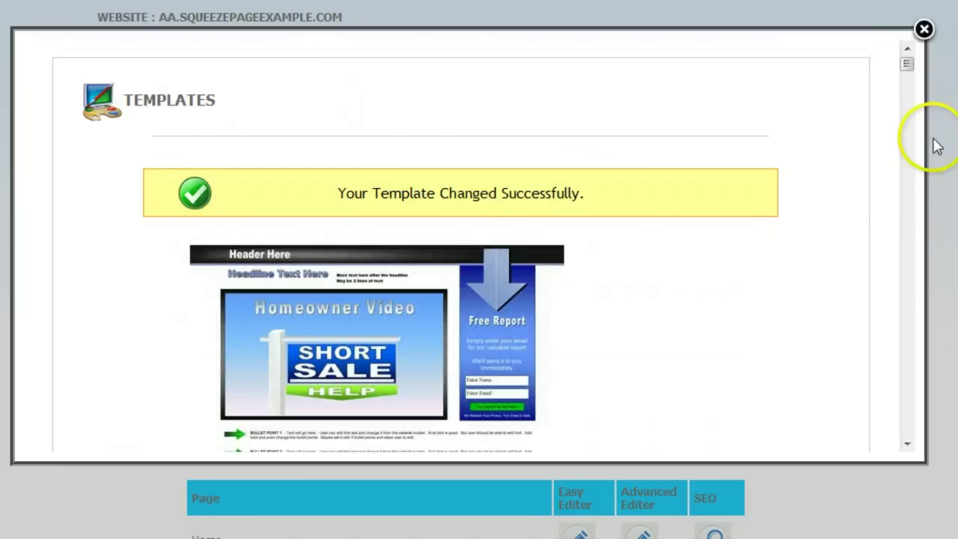
Close the templates window and reload aa.squeezepageexample.com to view the WEBSITE HEADER OR LOGO layout.
{"action": "left_click", "coordinate": [921, 31]}
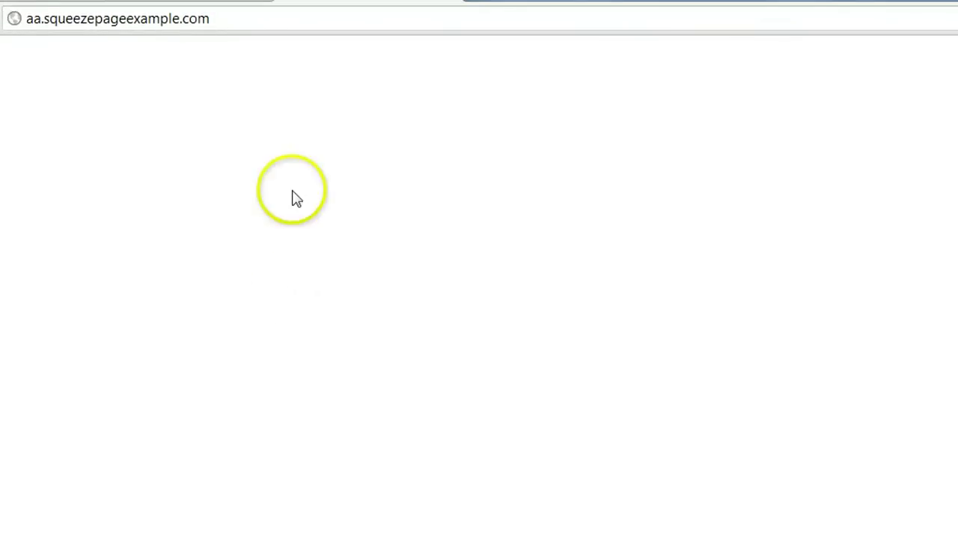
{"action": "left_click", "coordinate": [219, 20]}
{"action": "left_click", "coordinate": [218, 21]}
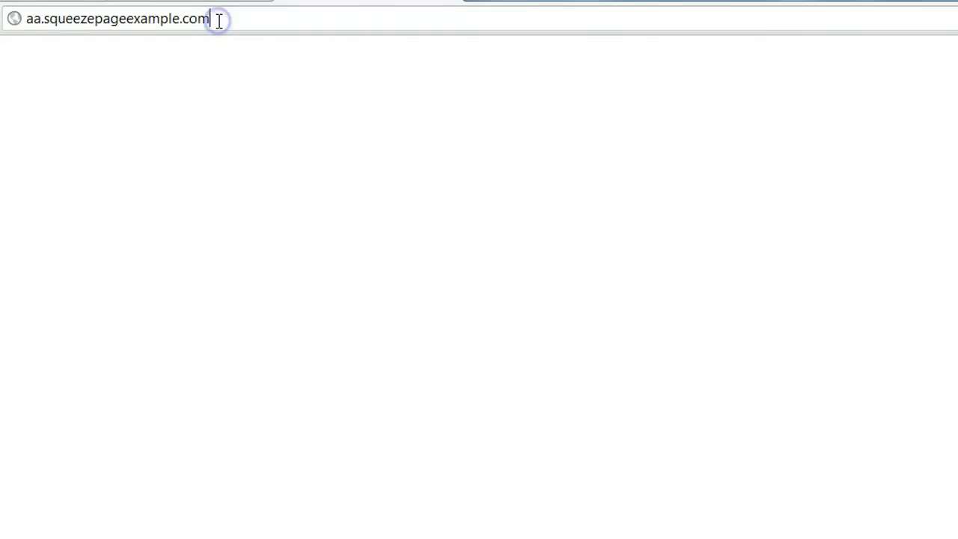
{"action": "key", "text": "Return"}
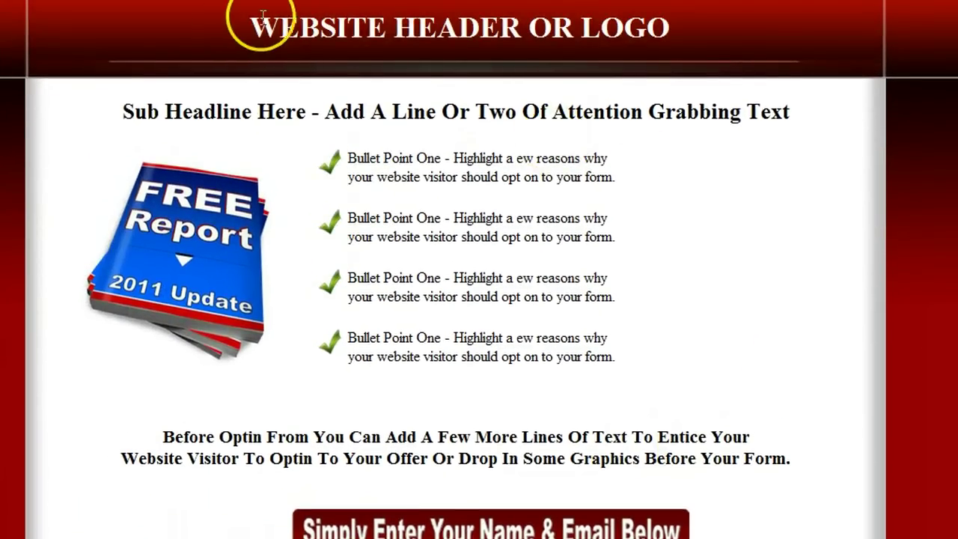
{"action": "left_click_drag", "start_coordinate": [297, 24], "coordinate": [667, 25]}
{"action": "left_click", "coordinate": [449, 183]}
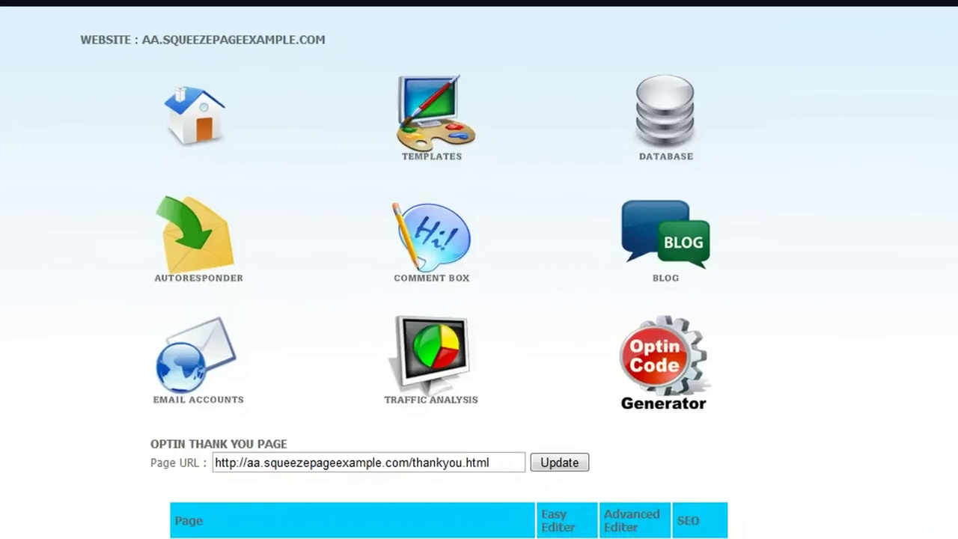
Scroll through the template gallery and select the Headline Text template.
{"action": "left_click", "coordinate": [413, 122]}
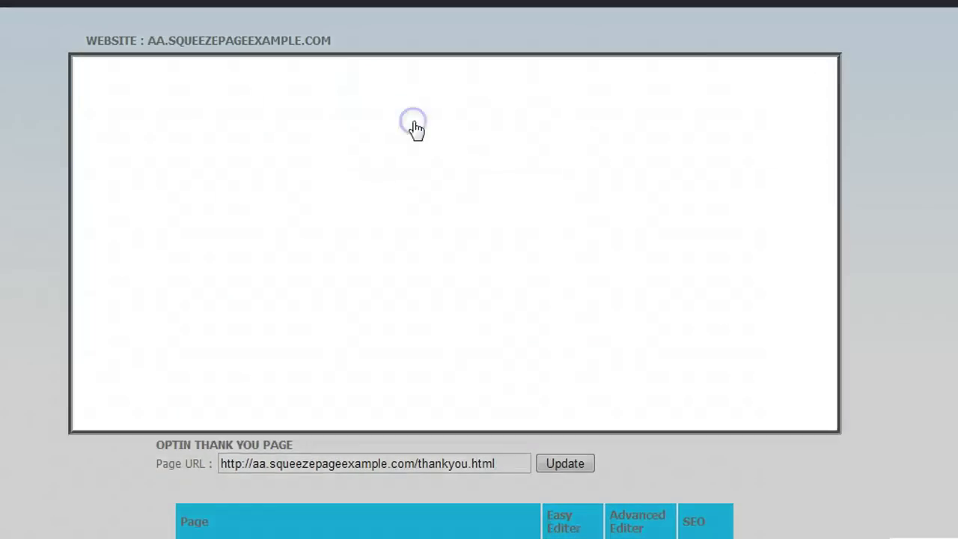
{"action": "left_click", "coordinate": [892, 328]}
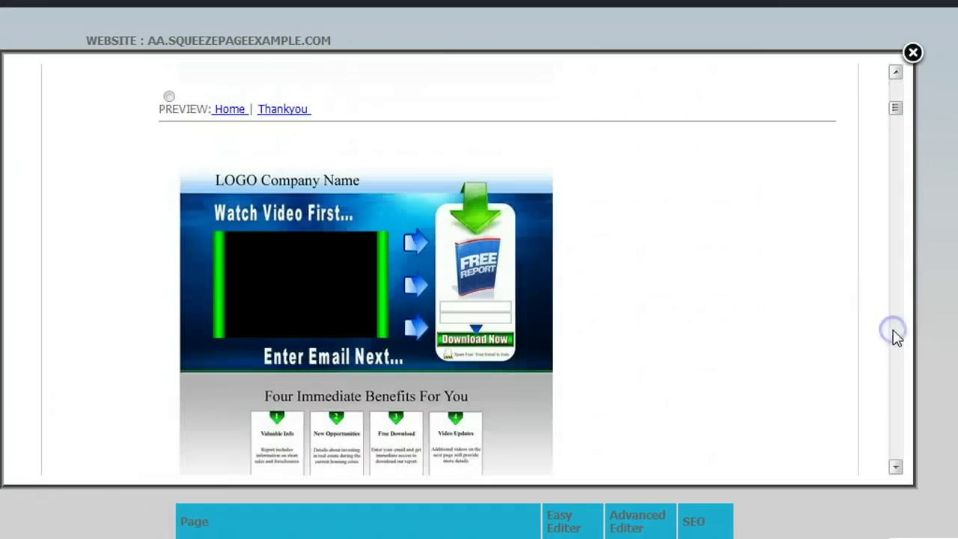
{"action": "left_click", "coordinate": [893, 329]}
{"action": "left_click", "coordinate": [894, 332]}
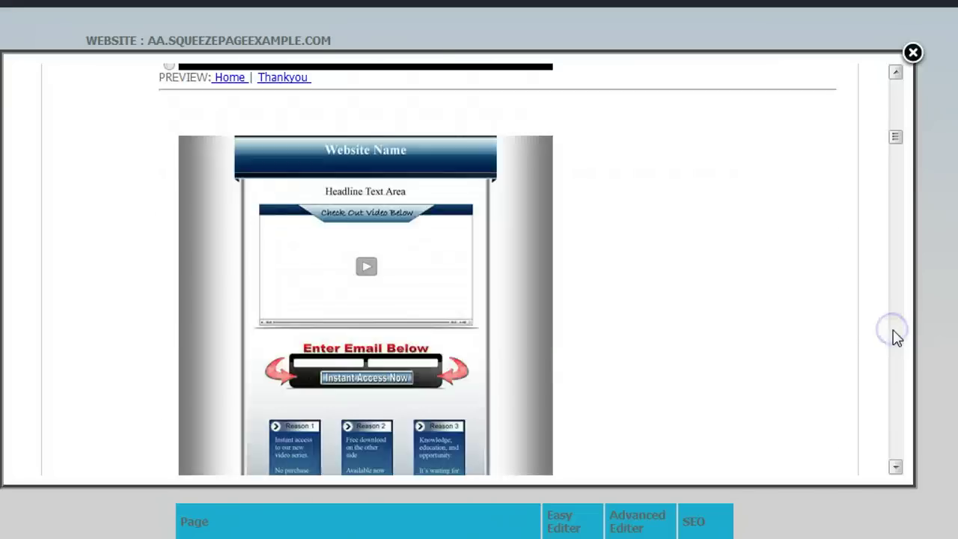
{"action": "left_click", "coordinate": [894, 331]}
{"action": "left_click", "coordinate": [894, 332]}
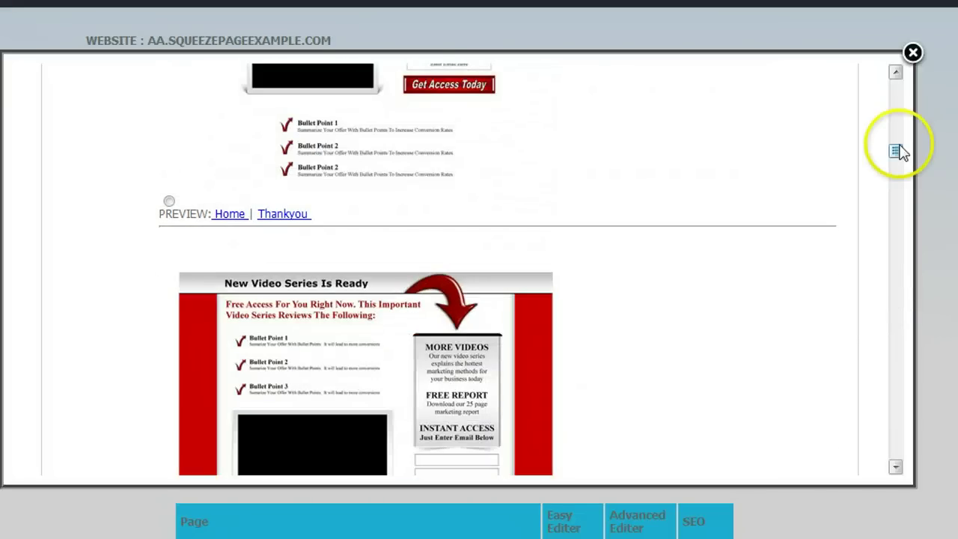
{"action": "left_click", "coordinate": [895, 75]}
{"action": "left_click", "coordinate": [894, 74]}
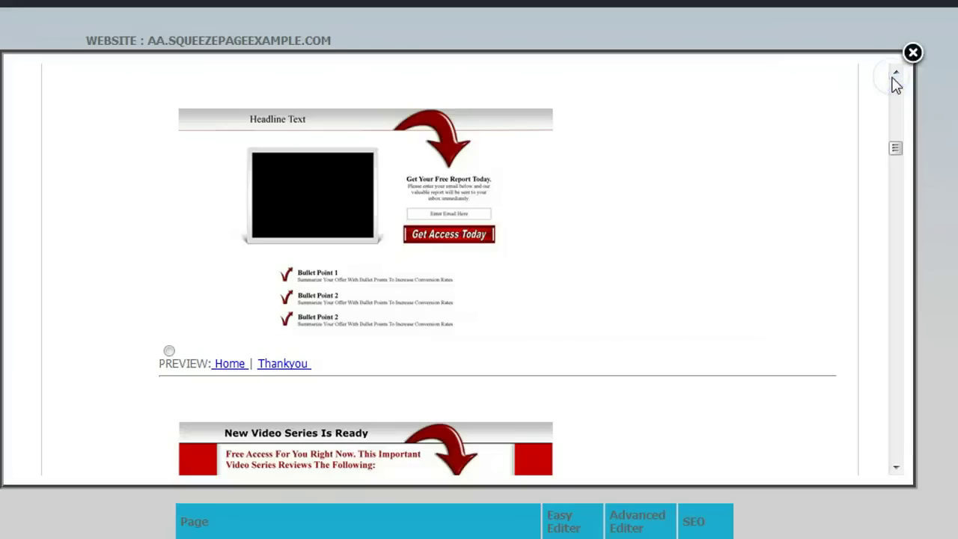
{"action": "left_click", "coordinate": [168, 351]}
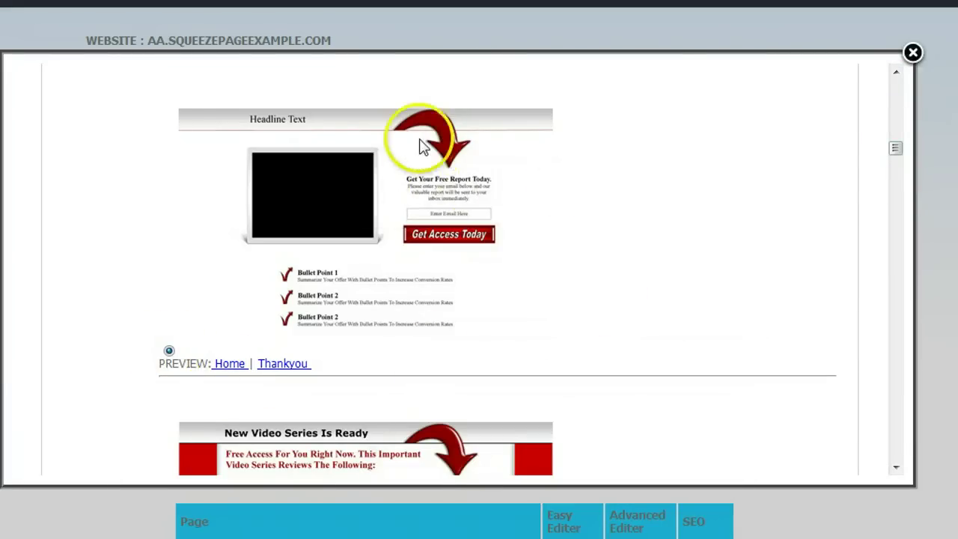
Apply the Headline Text template, confirm the change, and close the gallery.
{"action": "left_click_drag", "start_coordinate": [900, 149], "coordinate": [930, 471]}
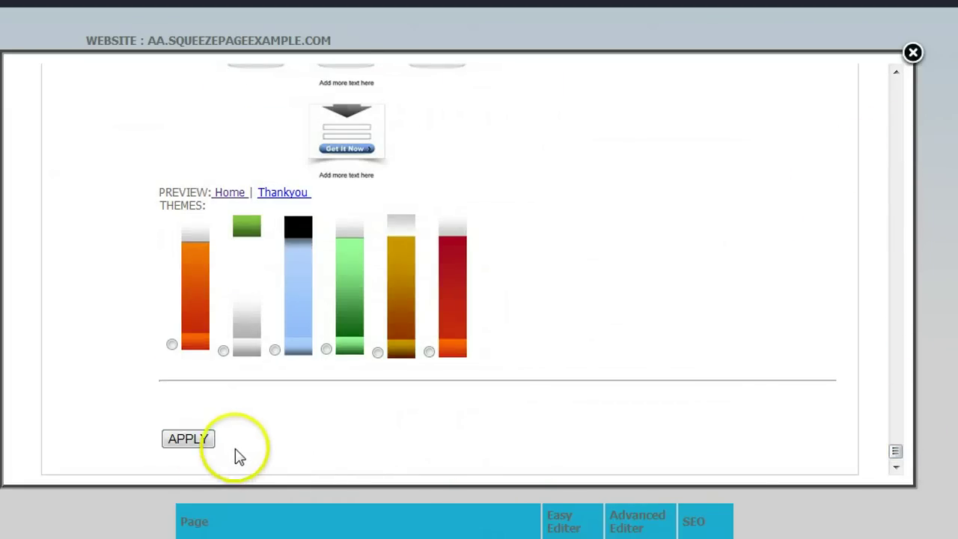
{"action": "left_click", "coordinate": [189, 441]}
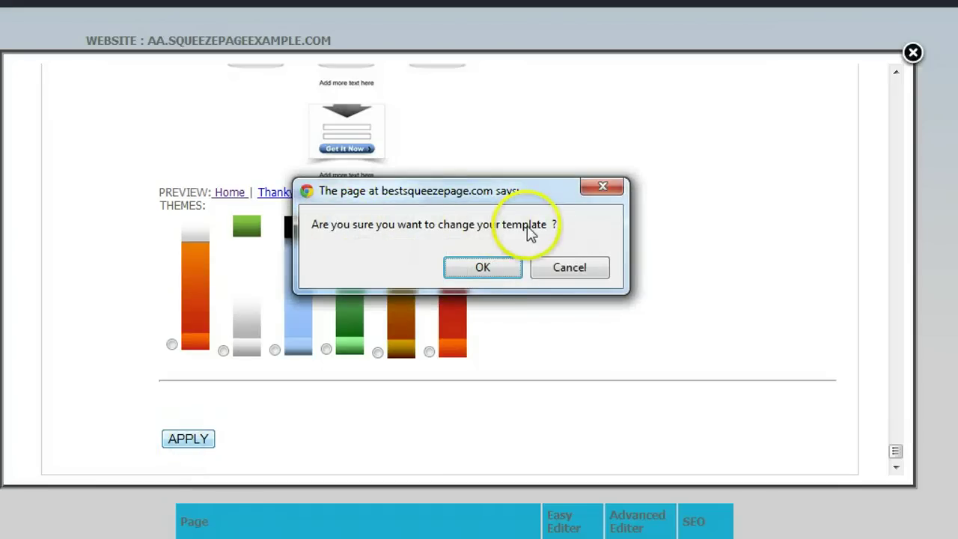
{"action": "left_click", "coordinate": [483, 270]}
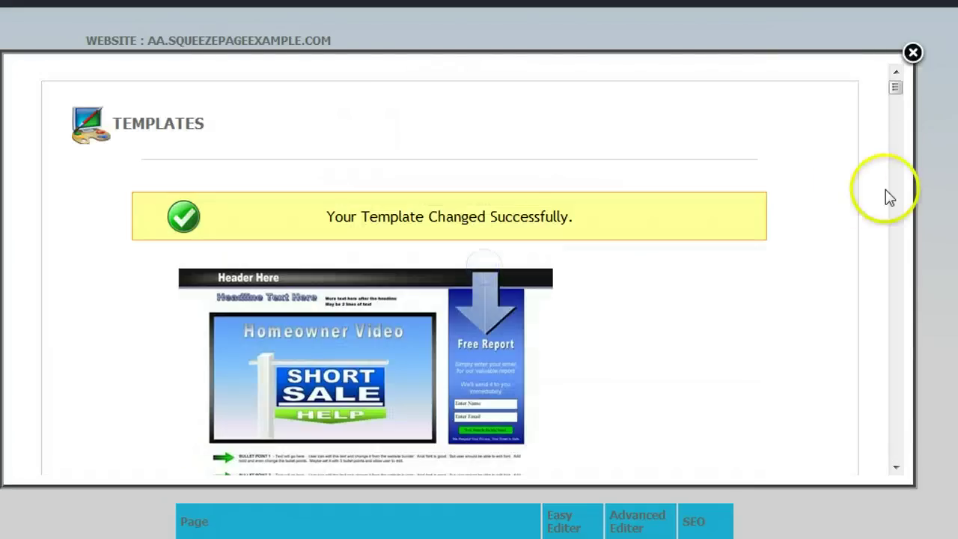
{"action": "left_click", "coordinate": [913, 53]}
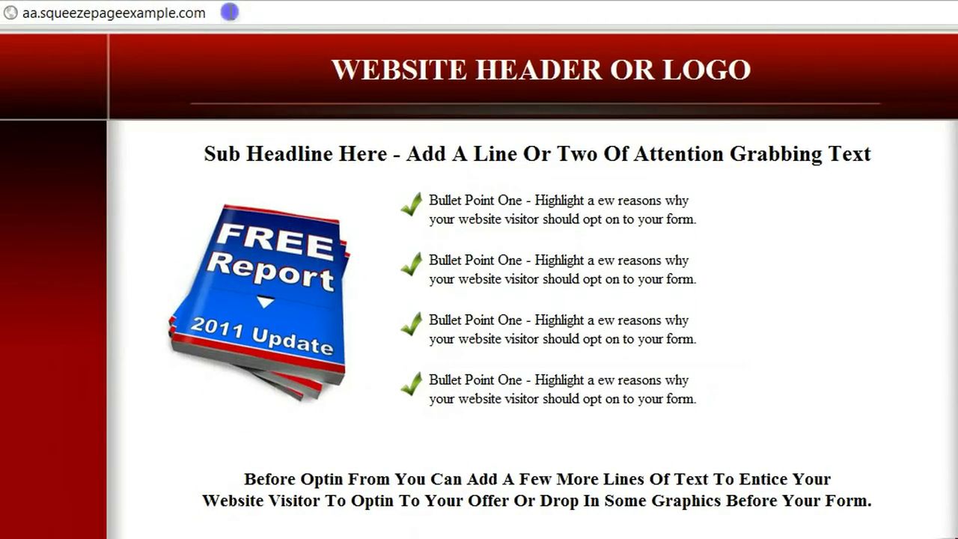
Reload aa.squeezepageexample.com in Chrome to see the Headline Text template.
{"action": "left_click", "coordinate": [230, 12]}
{"action": "left_click", "coordinate": [231, 12]}
{"action": "key", "text": "Return"}
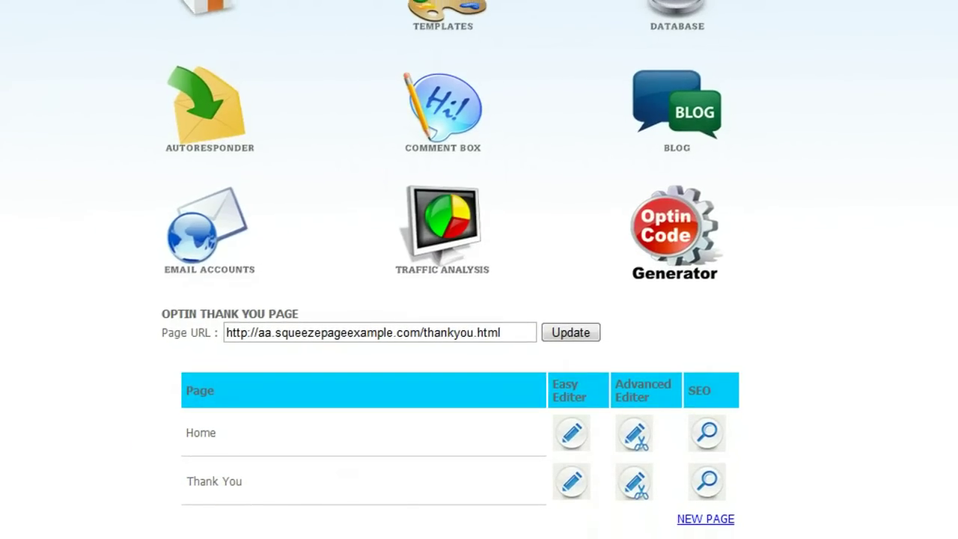
Start a new page titled ebook, then close the New Page form.
{"action": "left_click", "coordinate": [710, 520]}
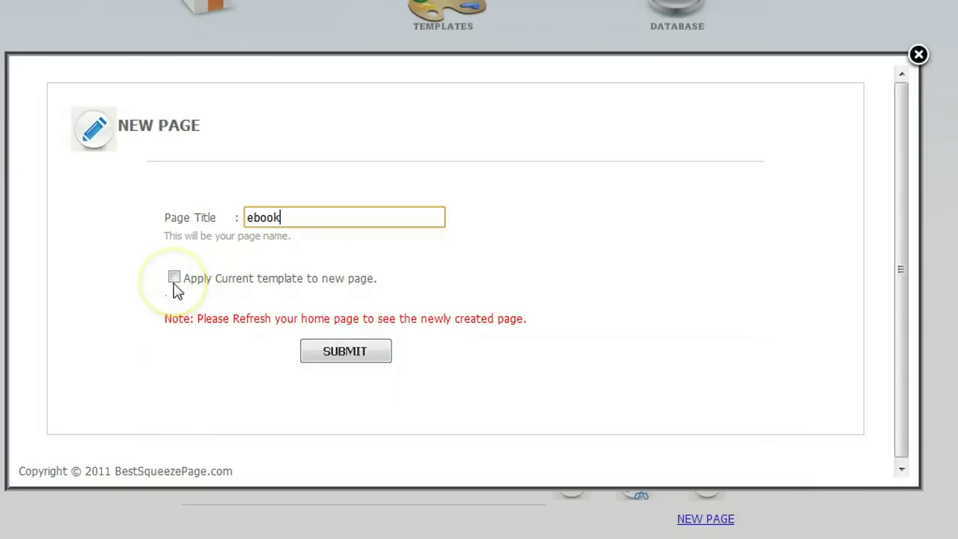
{"action": "scroll", "coordinate": [385, 303], "scroll_direction": "down", "scroll_amount": 1}
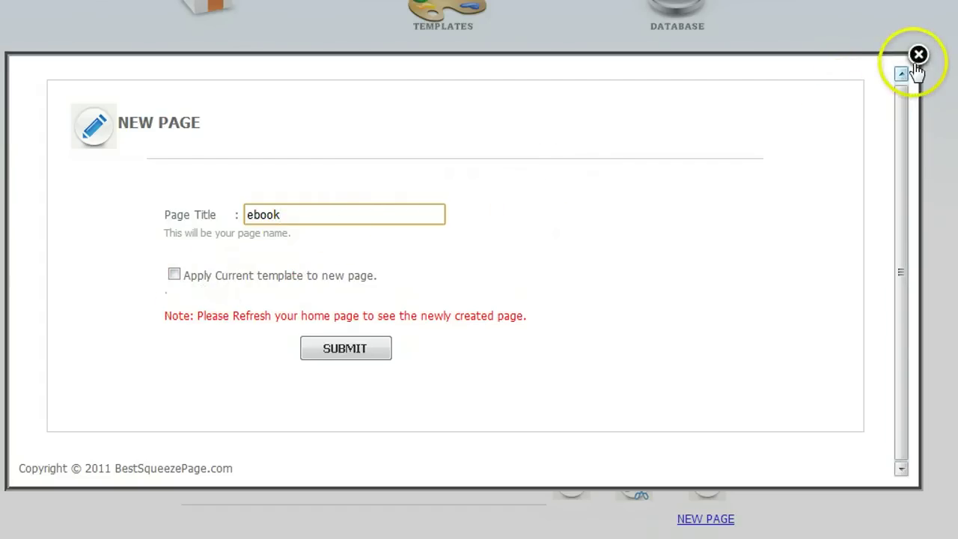
{"action": "left_click", "coordinate": [918, 57]}
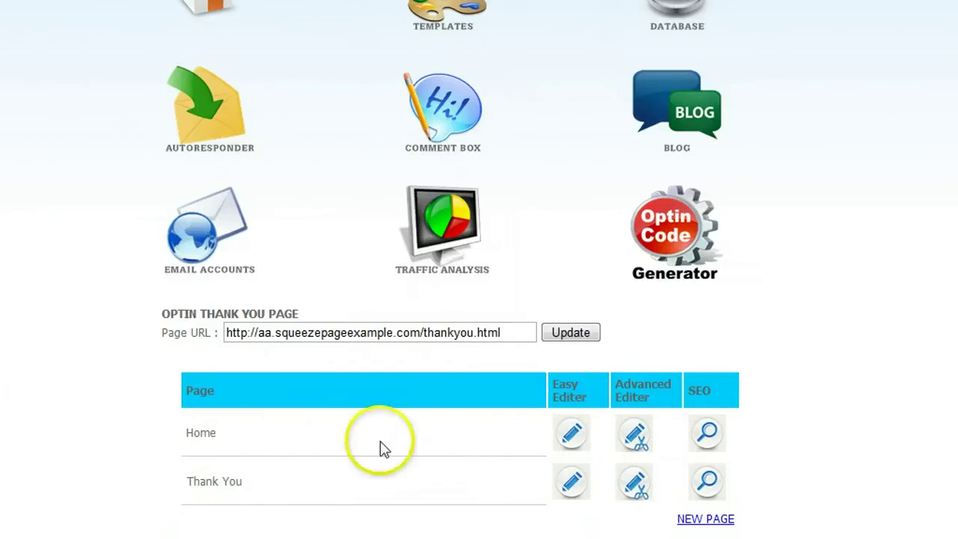
Replace the Home page's 'Headline Text' heading with 'It's Very Easy!' and save.
{"action": "left_click", "coordinate": [635, 434]}
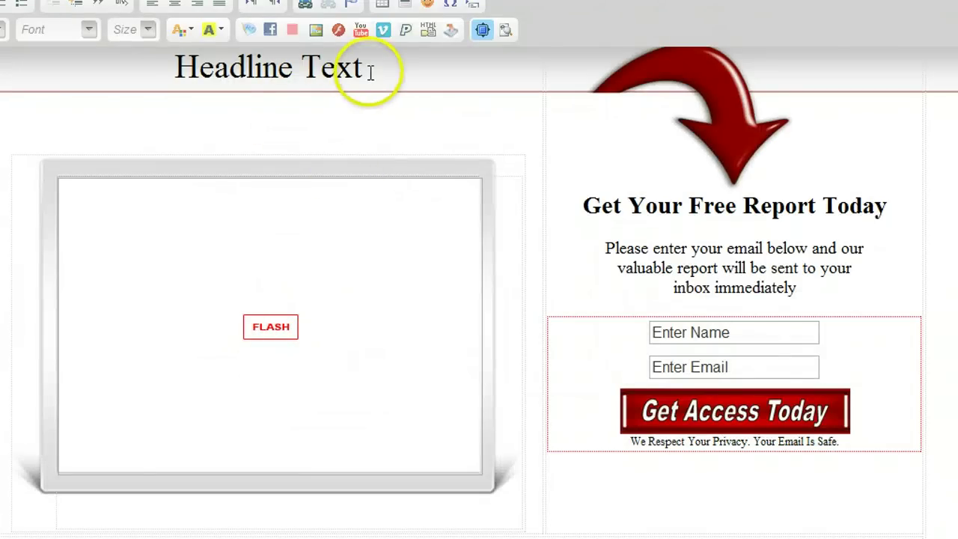
{"action": "left_click_drag", "start_coordinate": [172, 69], "coordinate": [358, 68]}
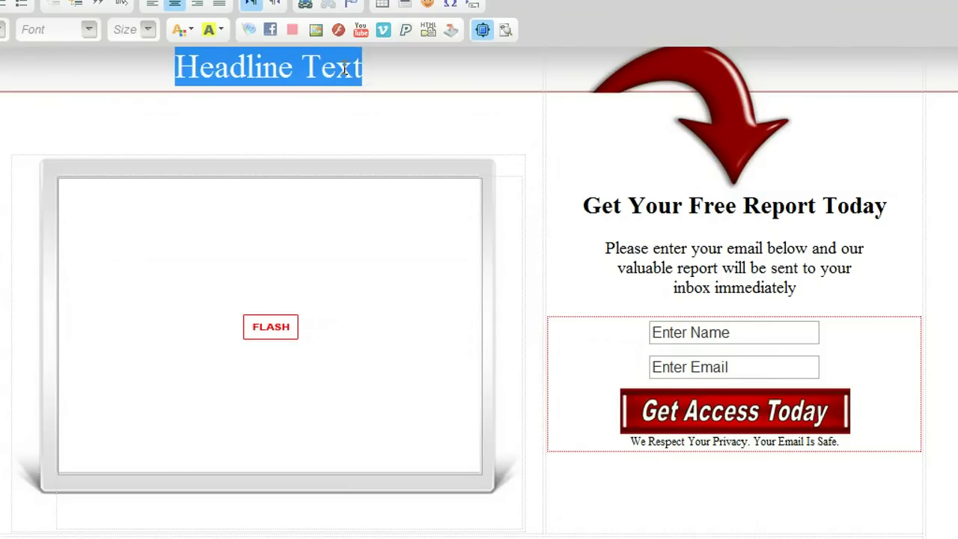
{"action": "key", "text": "BackSpace"}
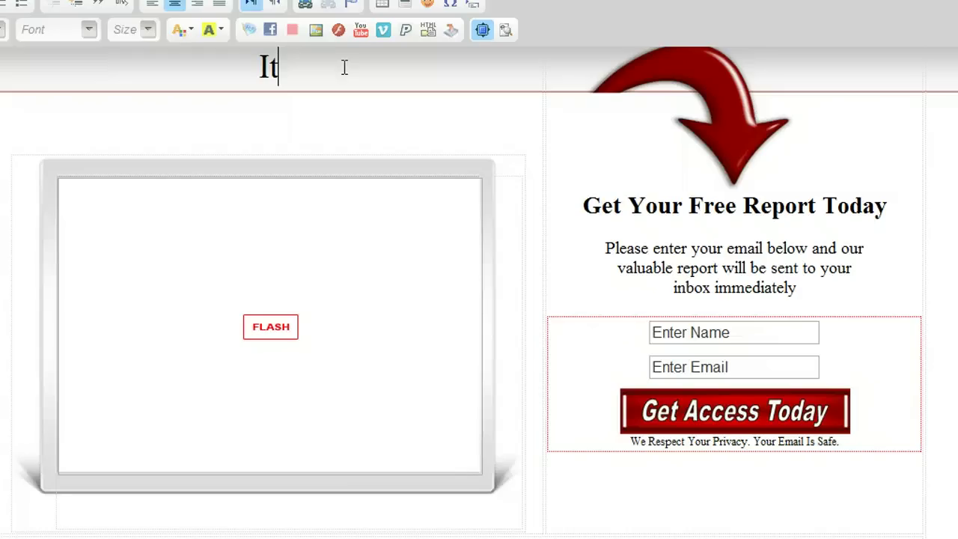
{"action": "type", "text": "It's Very Easy!"}
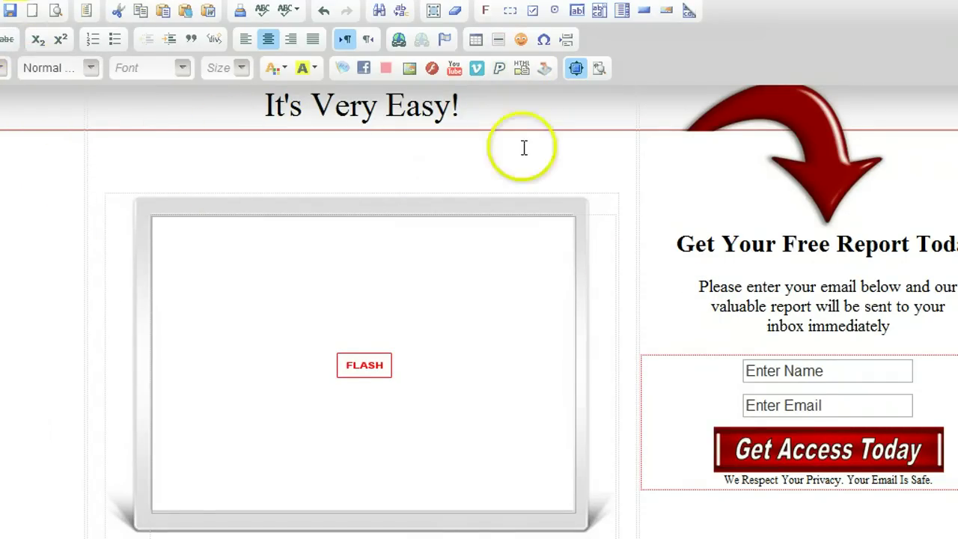
{"action": "left_click", "coordinate": [11, 10]}
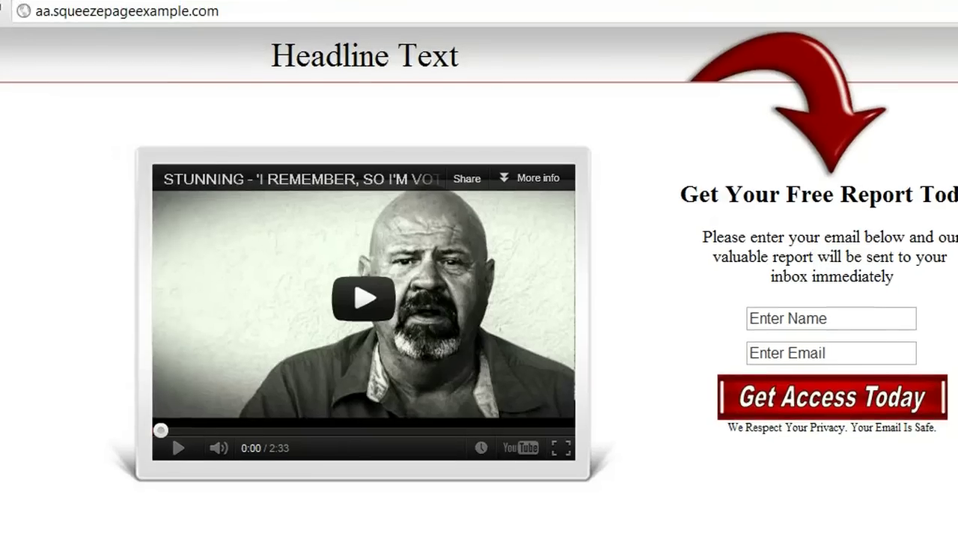
Reload aa.squeezepageexample.com in Chrome to check the updated headline.
{"action": "left_click", "coordinate": [241, 15]}
{"action": "key", "text": "Return"}
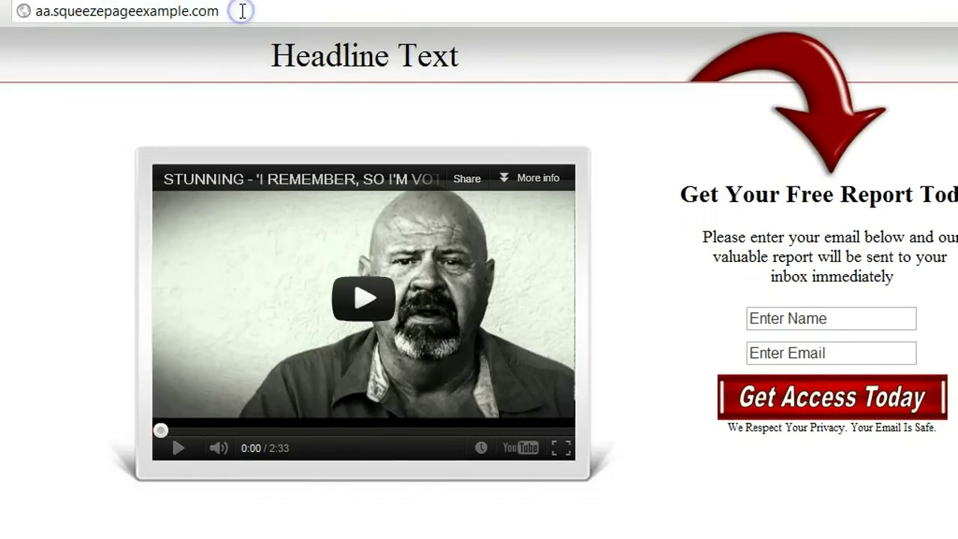